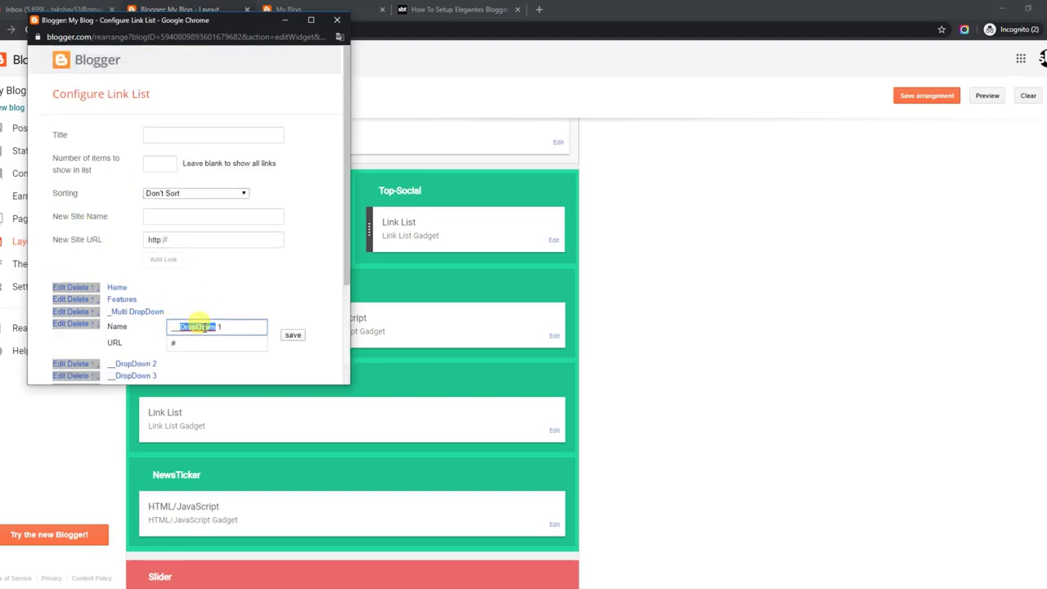
Step: Rename the first DropDown sub-item in the Second-Nav link list as "__ 1" and save the list
{"action": "left_click", "coordinate": [288, 339]}
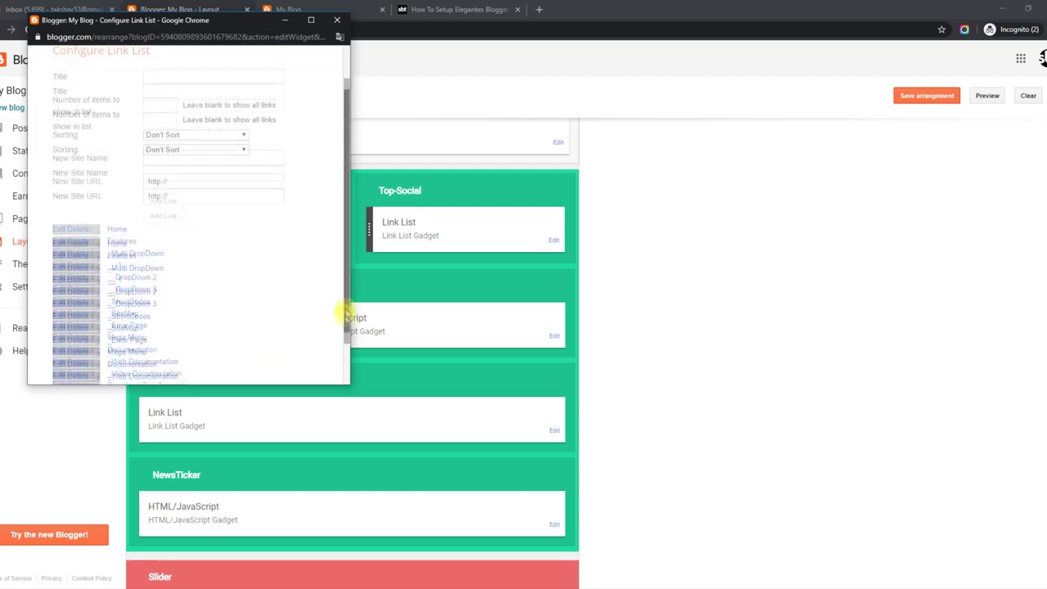
{"action": "scroll", "coordinate": [327, 302], "scroll_direction": "down", "scroll_amount": 1}
{"action": "scroll", "coordinate": [341, 254], "scroll_direction": "down", "scroll_amount": 1}
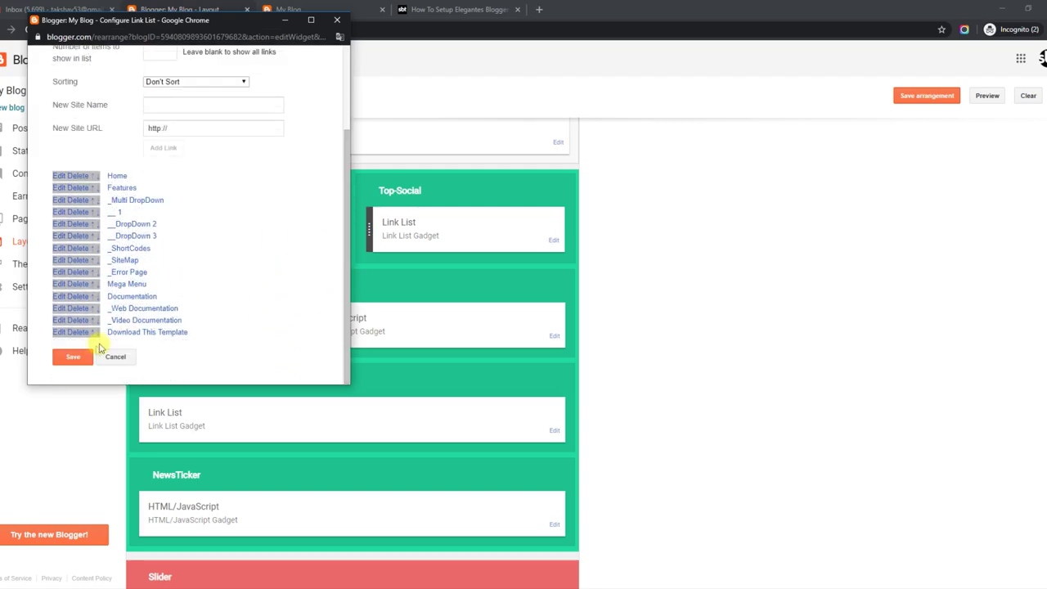
Step: Reload the blog and check the renamed sub-item under Features in the navigation menu
{"action": "left_click", "coordinate": [286, 9]}
{"action": "left_click", "coordinate": [28, 30]}
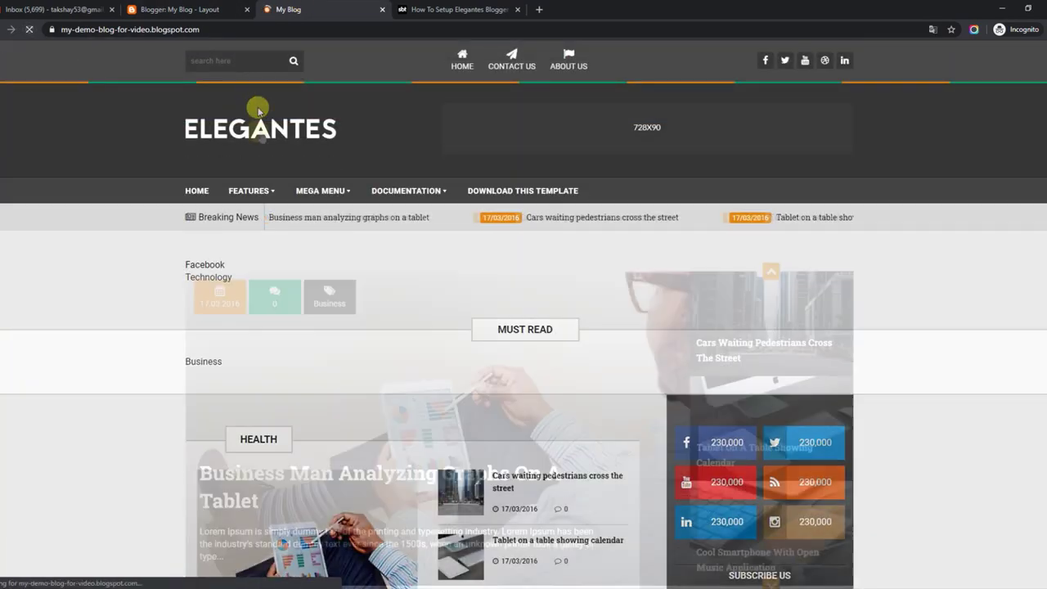
{"action": "mouse_move", "coordinate": [242, 193]}
{"action": "mouse_move", "coordinate": [264, 214]}
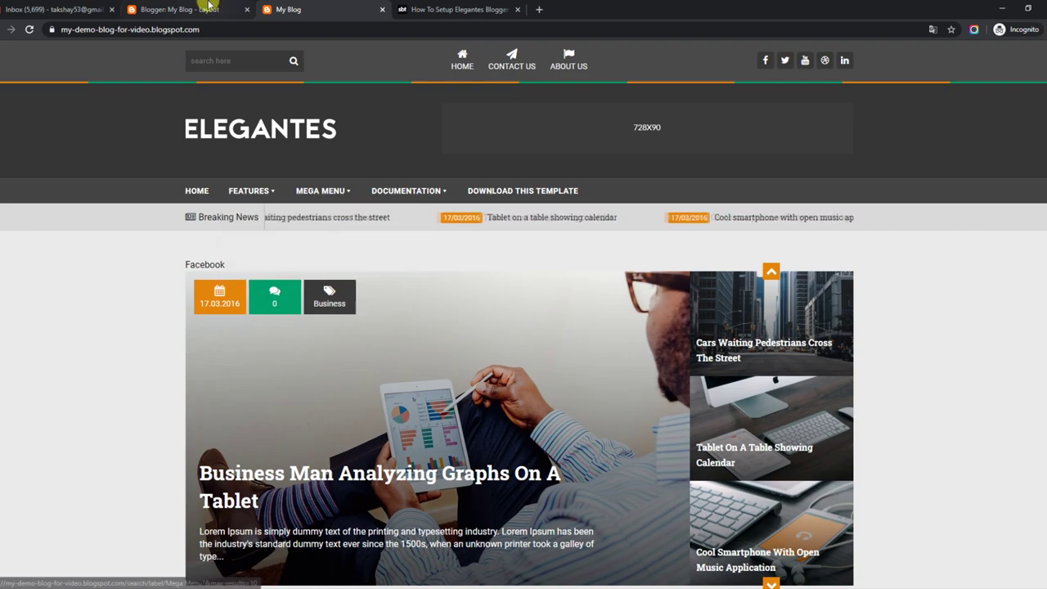
Step: Rename the "__ 1" link in the Second-Nav link list as a DropDown1 sub-item with leading double underscores, and save the list
{"action": "left_click", "coordinate": [190, 10]}
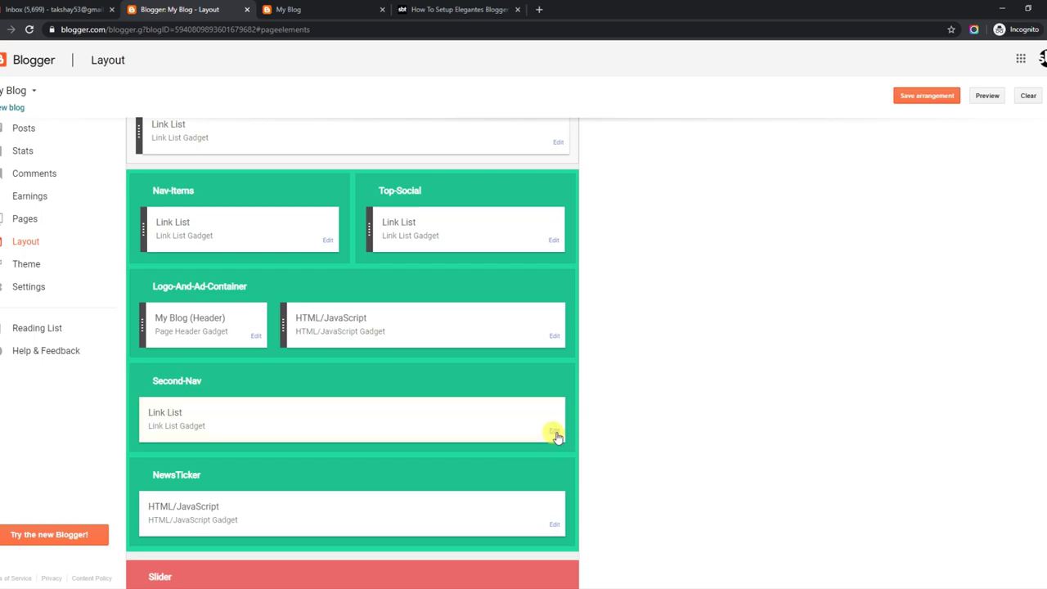
{"action": "left_click", "coordinate": [555, 432]}
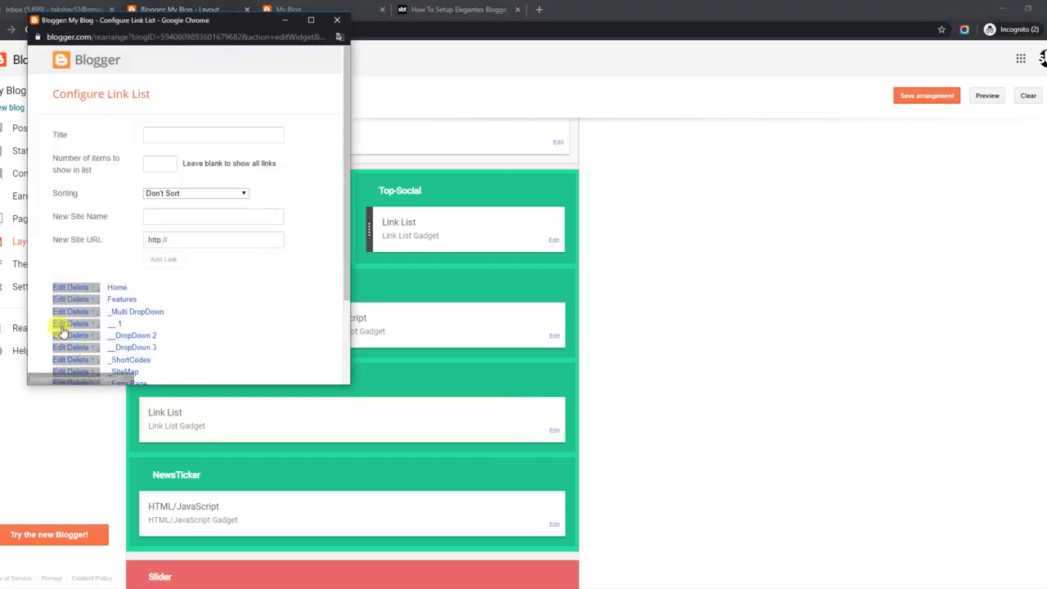
{"action": "left_click", "coordinate": [62, 324]}
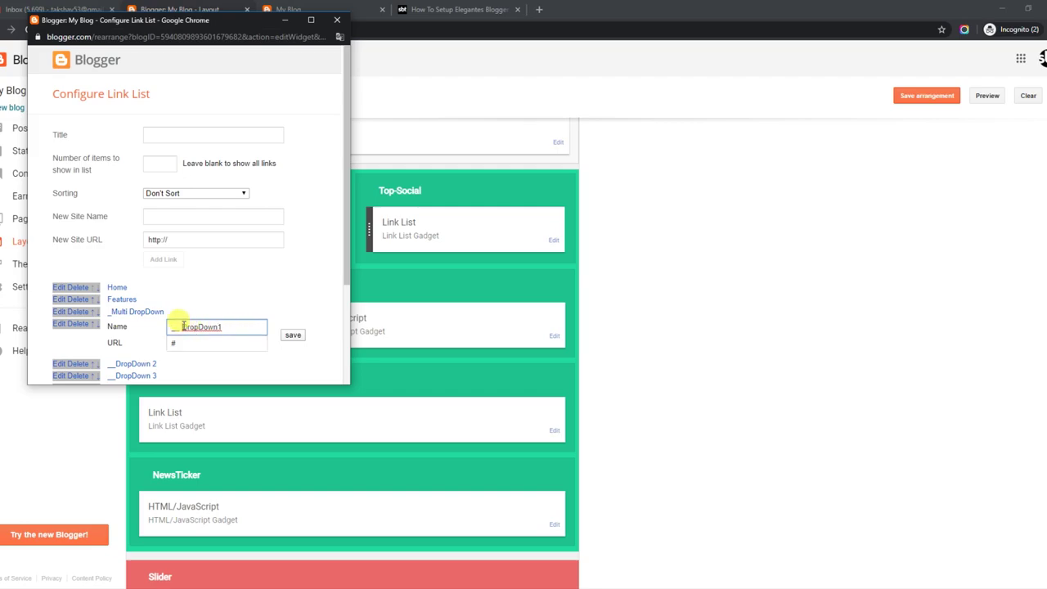
{"action": "left_click", "coordinate": [293, 336]}
{"action": "scroll", "coordinate": [342, 315], "scroll_direction": "down", "scroll_amount": 3}
{"action": "left_click", "coordinate": [72, 357]}
Step: Reload the blog and check the DropDown1 sub-item in the Features menu
{"action": "left_click", "coordinate": [288, 9]}
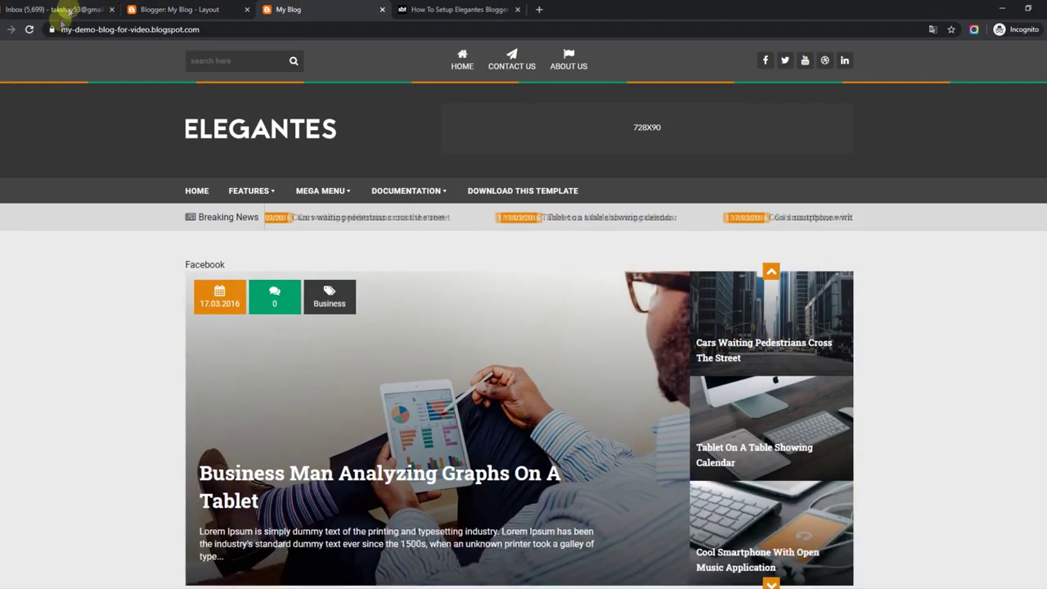
{"action": "left_click", "coordinate": [30, 32]}
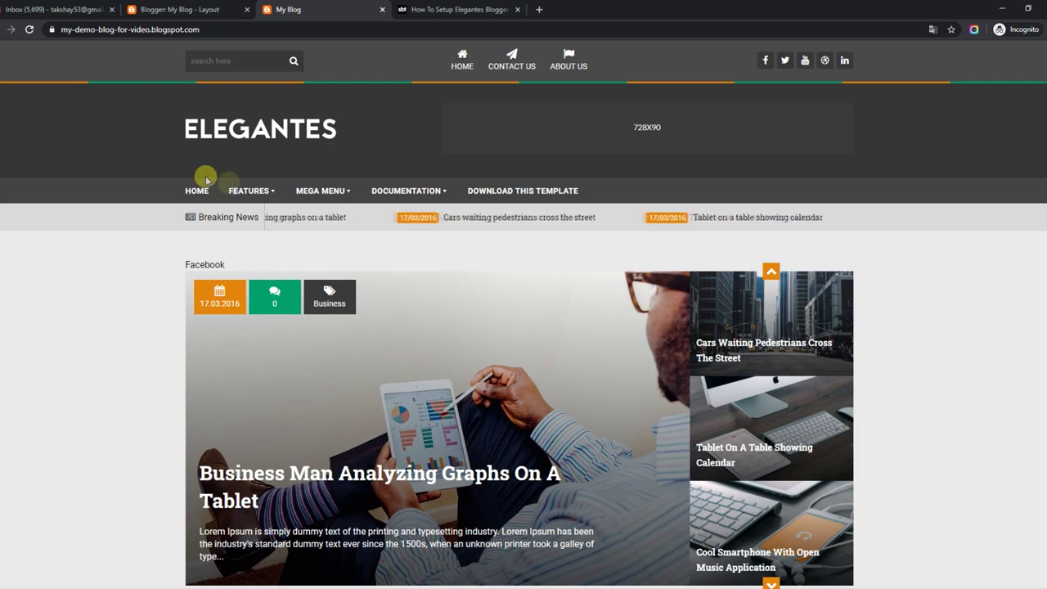
{"action": "mouse_move", "coordinate": [247, 194]}
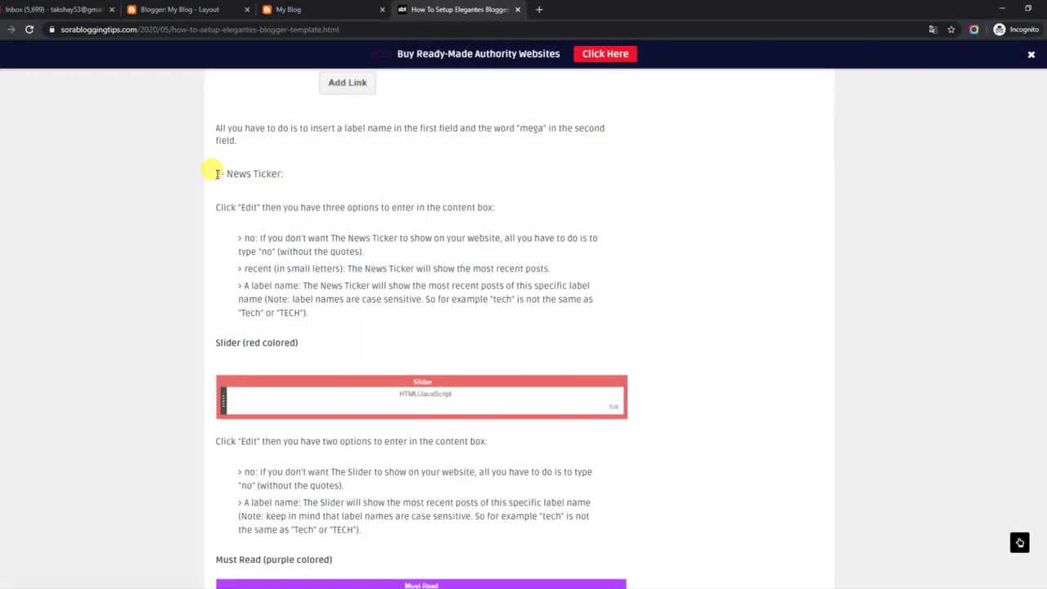
Step: Read the News Ticker section of the template setup guide, covering the no, recent and label name options
{"action": "left_click_drag", "start_coordinate": [219, 204], "coordinate": [495, 208]}
{"action": "left_click_drag", "start_coordinate": [244, 239], "coordinate": [500, 255]}
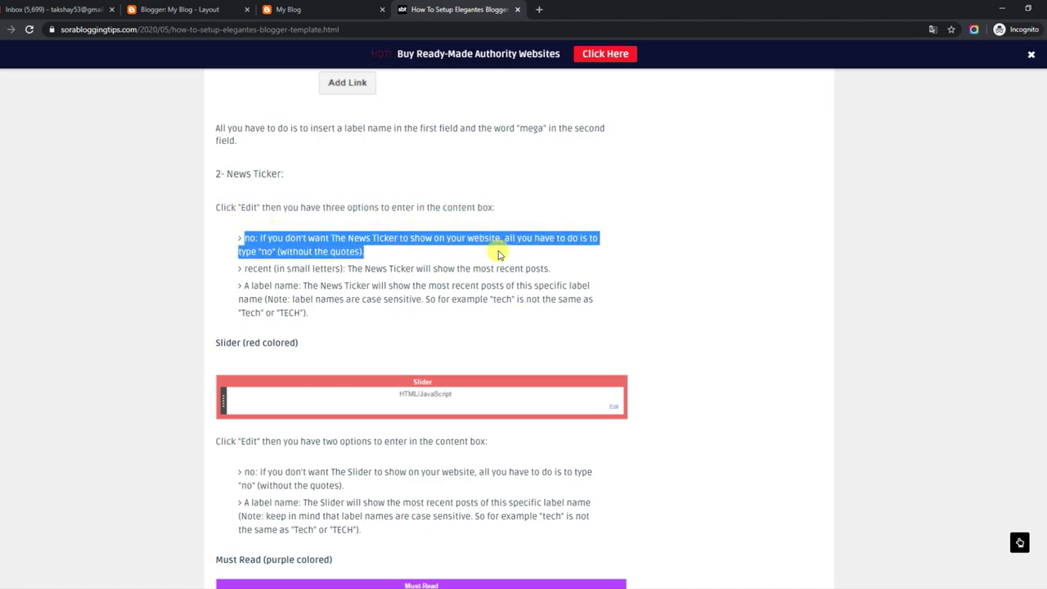
{"action": "left_click_drag", "start_coordinate": [247, 268], "coordinate": [594, 270]}
{"action": "left_click_drag", "start_coordinate": [244, 286], "coordinate": [563, 289]}
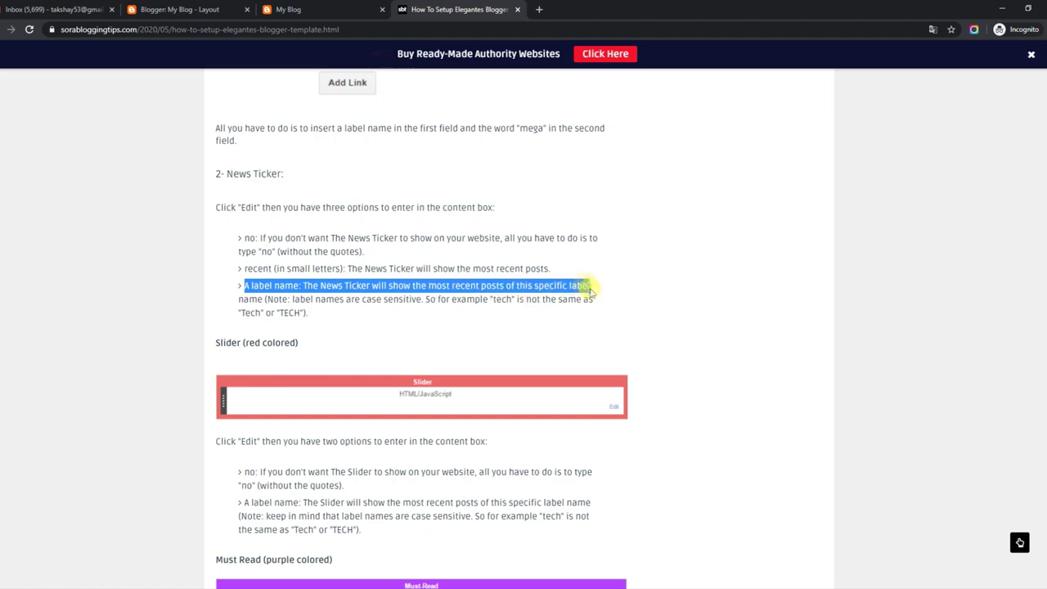
{"action": "left_click_drag", "start_coordinate": [238, 298], "coordinate": [407, 327]}
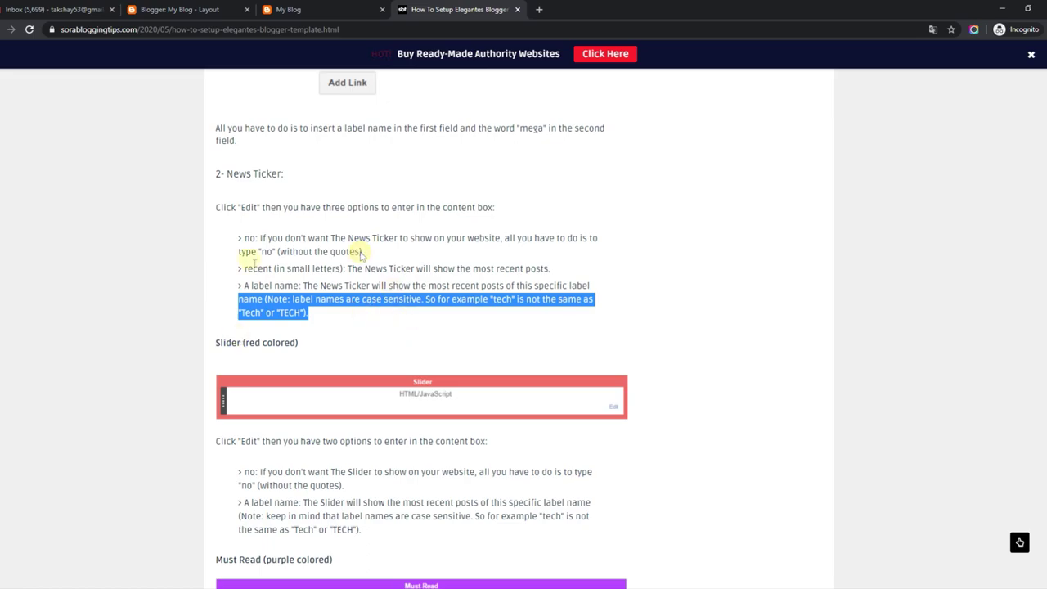
Step: Save the NewsTicker gadget with the label Technology as its content and view the ticker on the blog
{"action": "left_click", "coordinate": [307, 7]}
{"action": "left_click", "coordinate": [176, 9]}
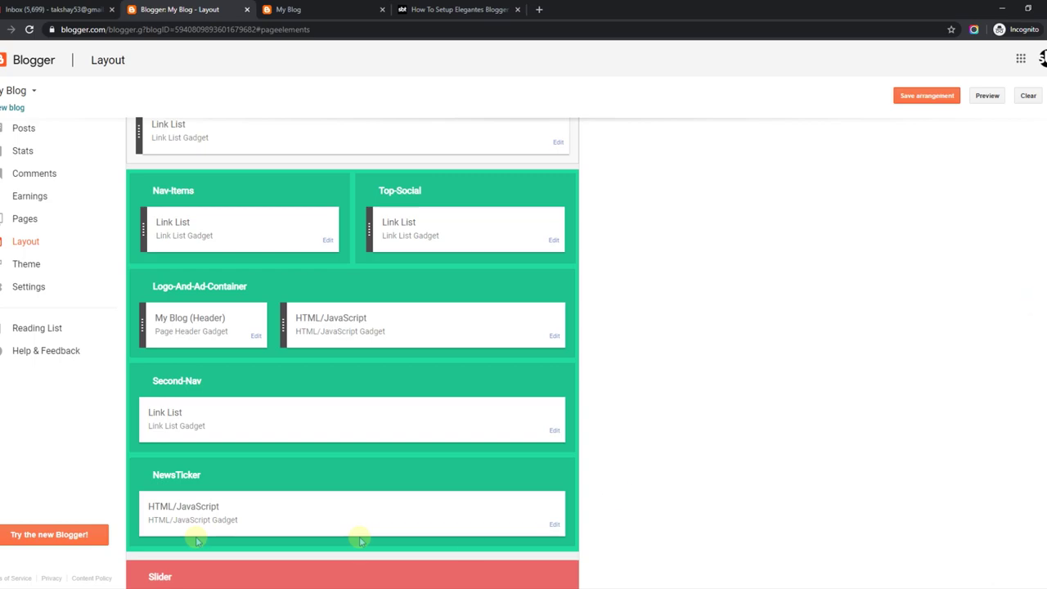
{"action": "left_click", "coordinate": [556, 524]}
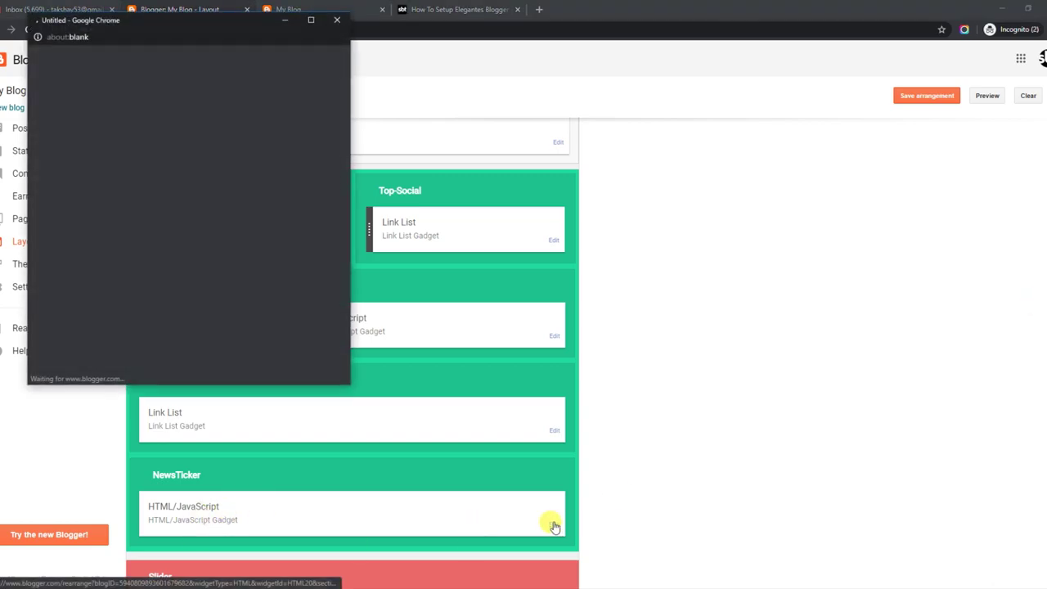
{"action": "left_click_drag", "start_coordinate": [108, 188], "coordinate": [45, 183]}
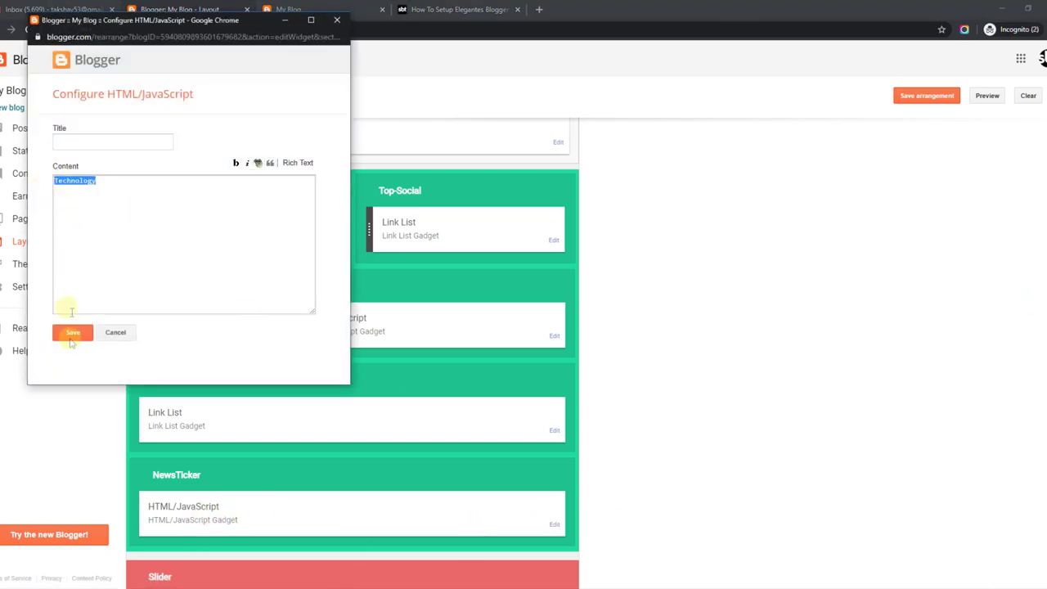
{"action": "left_click", "coordinate": [72, 332]}
{"action": "left_click", "coordinate": [319, 9]}
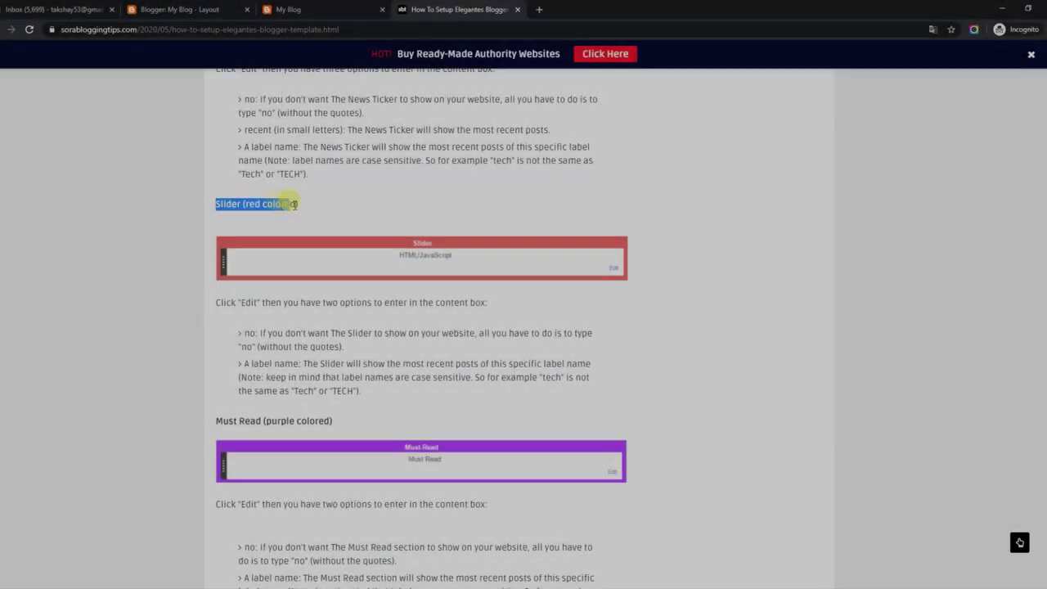
Step: Read the setup guide's Slider options, no or a label name, and view the slider on the blog
{"action": "left_click_drag", "start_coordinate": [293, 204], "coordinate": [298, 204]}
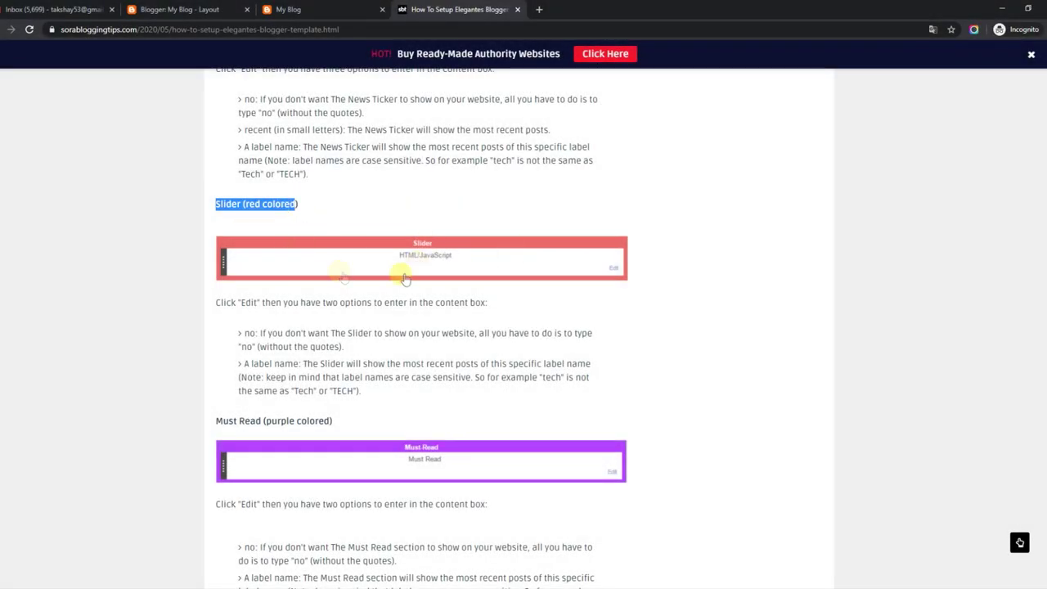
{"action": "left_click_drag", "start_coordinate": [217, 303], "coordinate": [446, 303]}
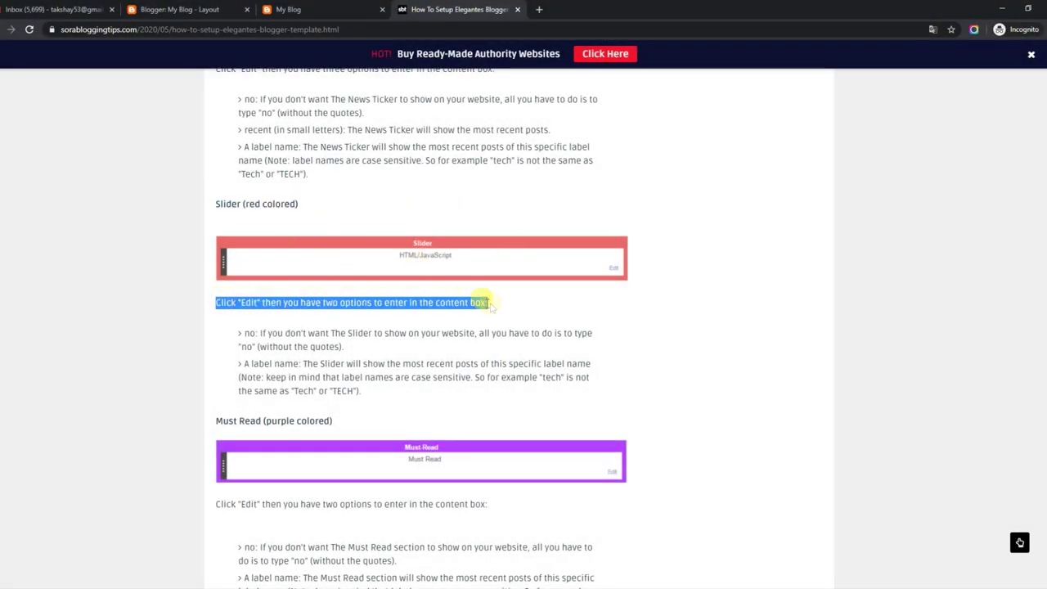
{"action": "left_click_drag", "start_coordinate": [248, 332], "coordinate": [543, 352]}
{"action": "left_click_drag", "start_coordinate": [245, 361], "coordinate": [448, 392]}
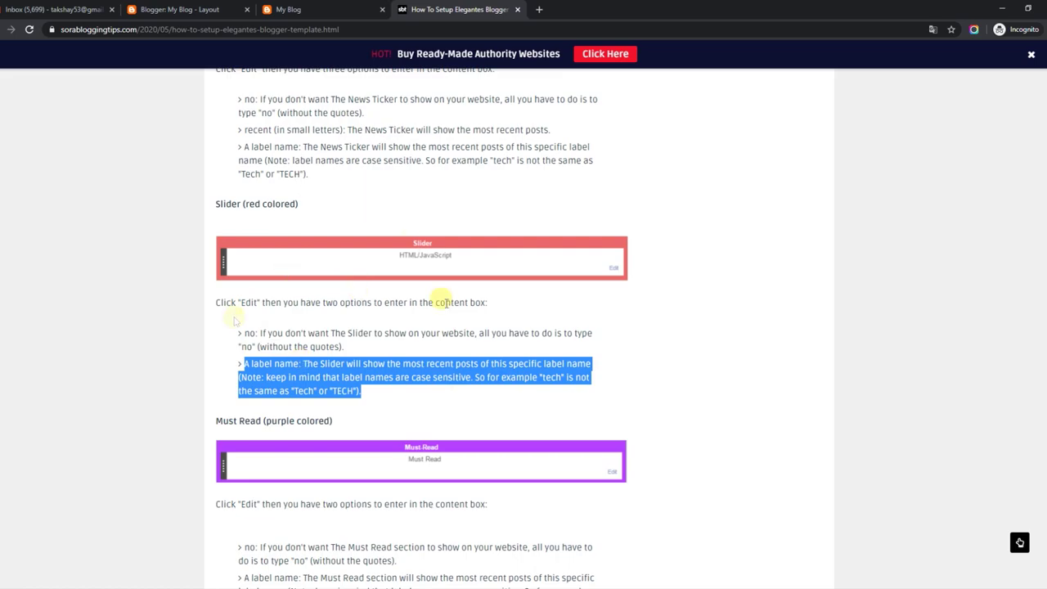
{"action": "left_click", "coordinate": [376, 7]}
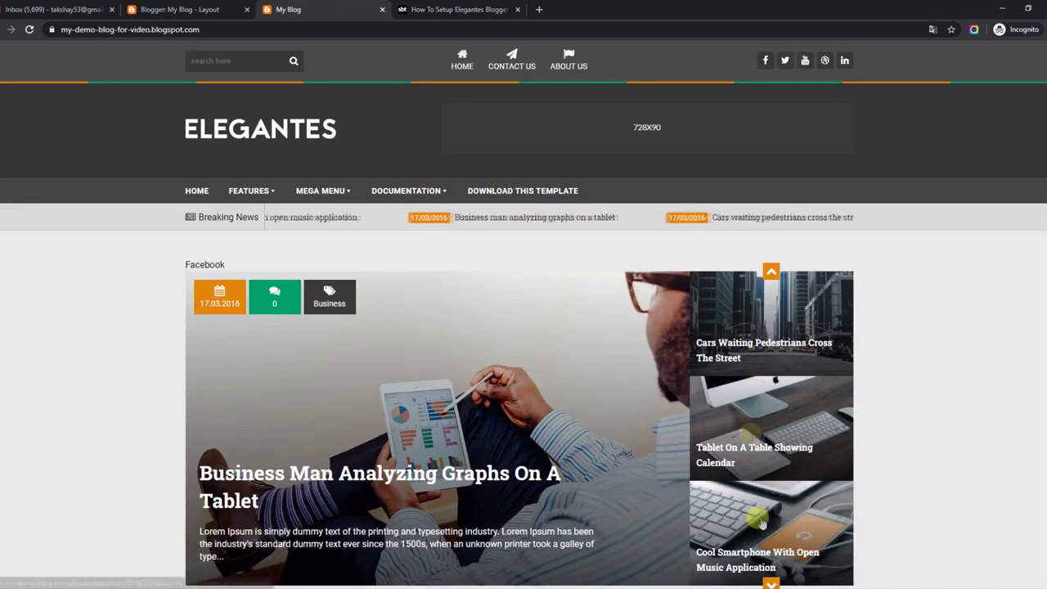
{"action": "scroll", "coordinate": [724, 145], "scroll_direction": "down", "scroll_amount": 2}
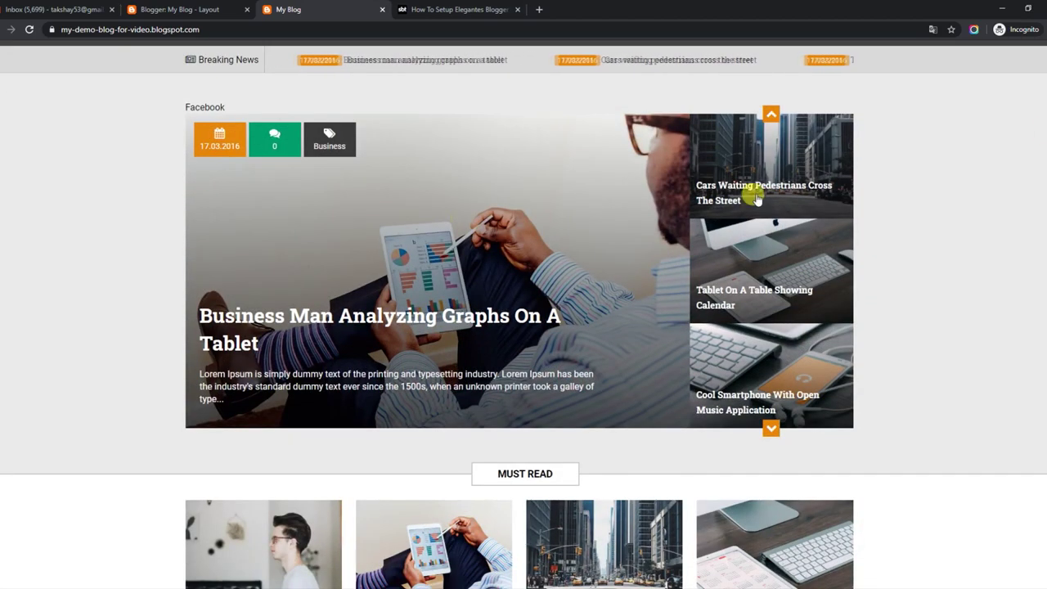
Step: Set the Slider gadget's content to the label Fashion, save it, and reload the blog
{"action": "left_click", "coordinate": [235, 7]}
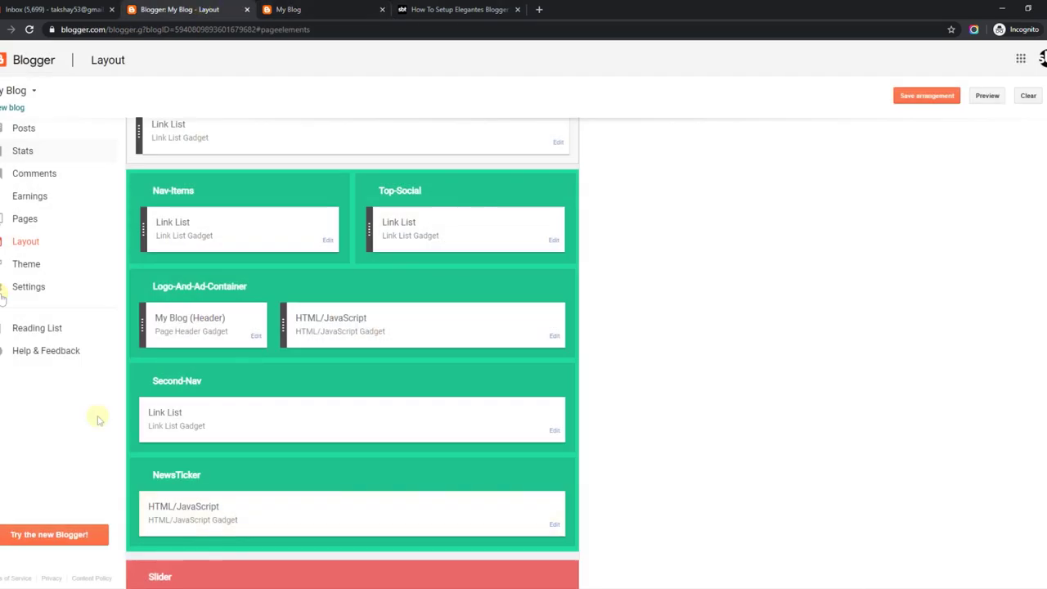
{"action": "scroll", "coordinate": [246, 409], "scroll_direction": "down", "scroll_amount": 2}
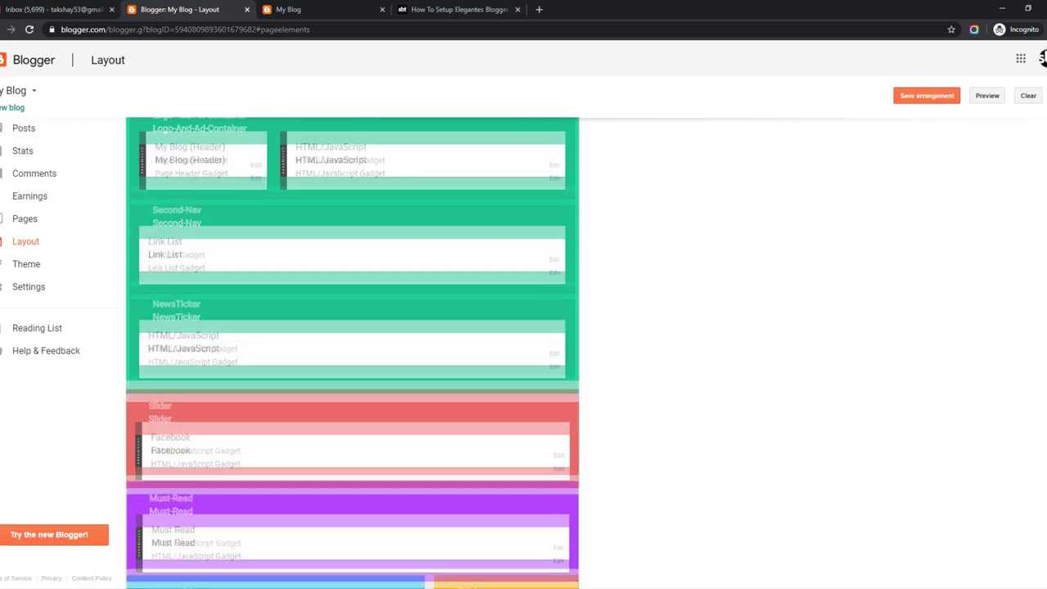
{"action": "left_click", "coordinate": [557, 449]}
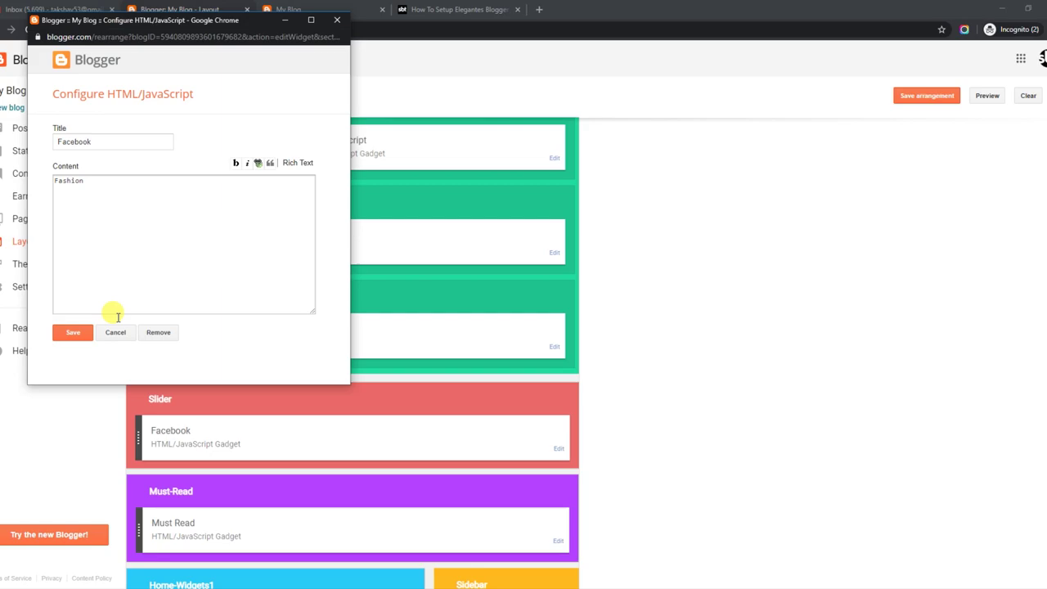
{"action": "left_click", "coordinate": [73, 333]}
{"action": "left_click", "coordinate": [299, 9]}
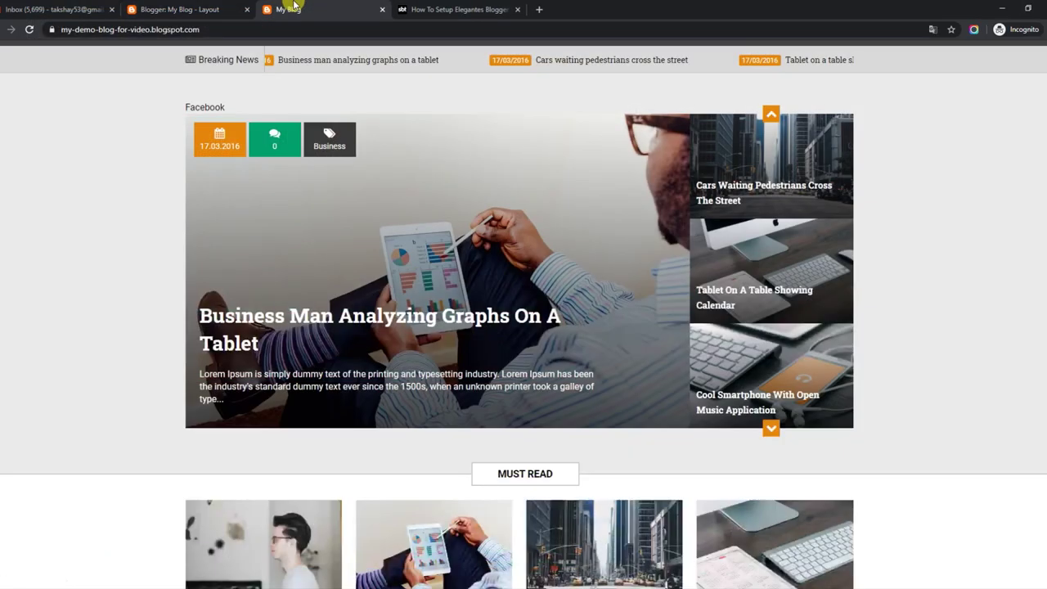
{"action": "left_click", "coordinate": [33, 29]}
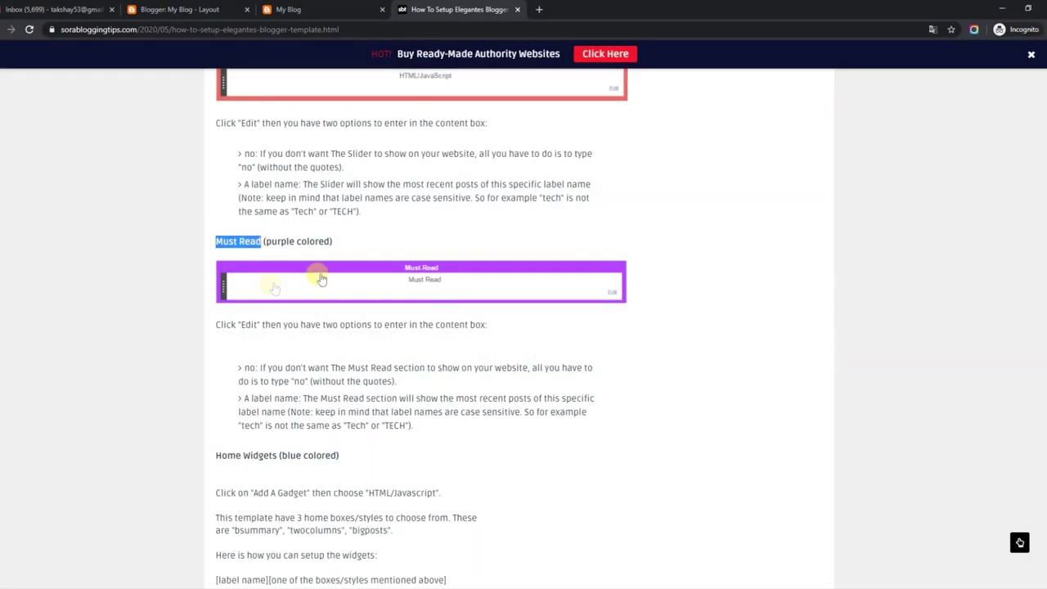
Step: Read the setup guide's Must Read options and examine the Must Read section on the blog
{"action": "left_click_drag", "start_coordinate": [211, 324], "coordinate": [505, 335]}
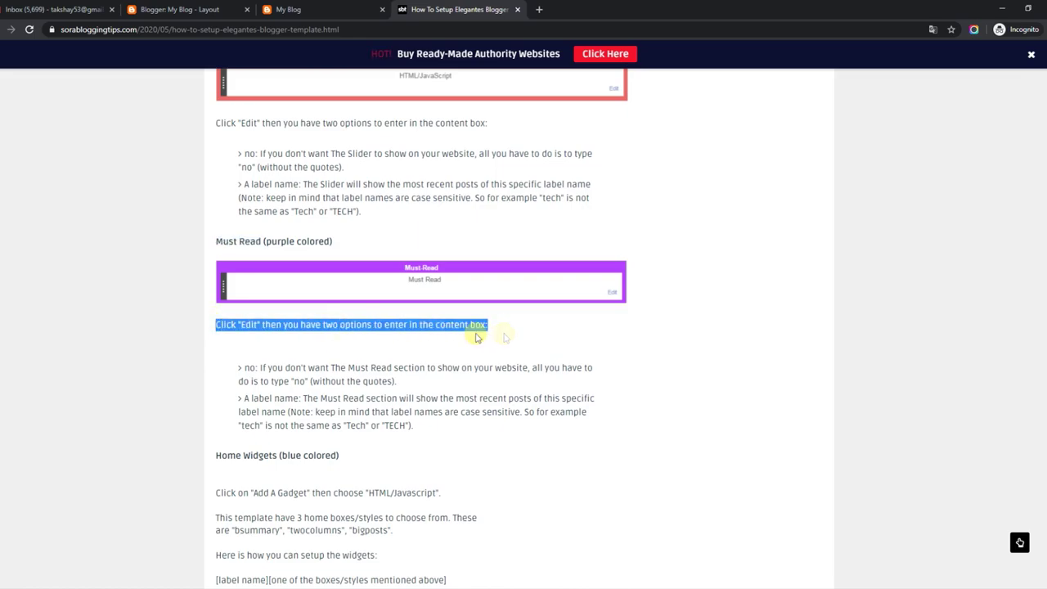
{"action": "left_click_drag", "start_coordinate": [248, 368], "coordinate": [524, 387]}
{"action": "left_click_drag", "start_coordinate": [243, 397], "coordinate": [499, 432]}
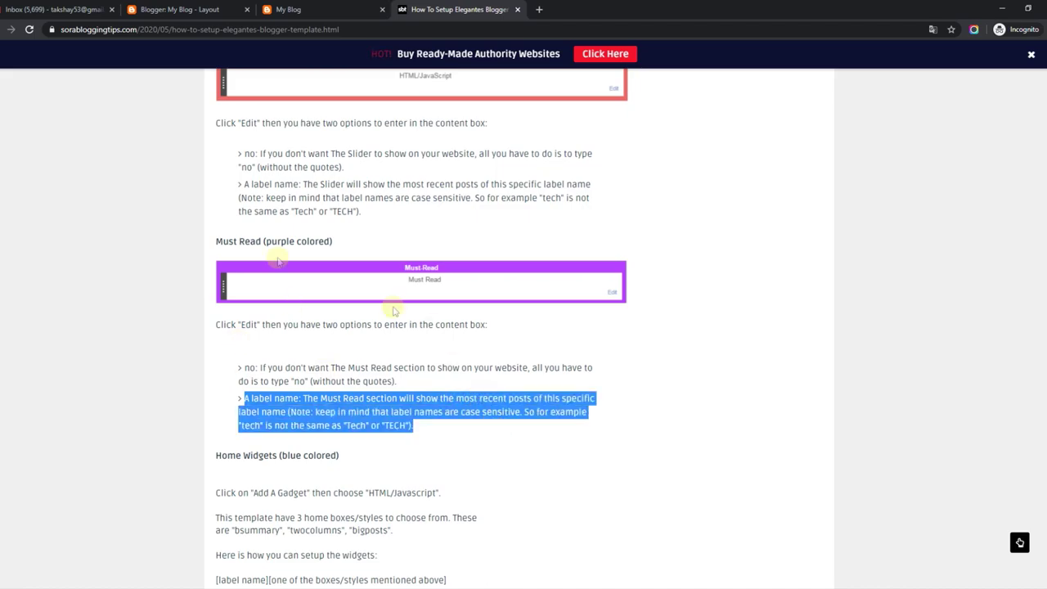
{"action": "left_click", "coordinate": [285, 9]}
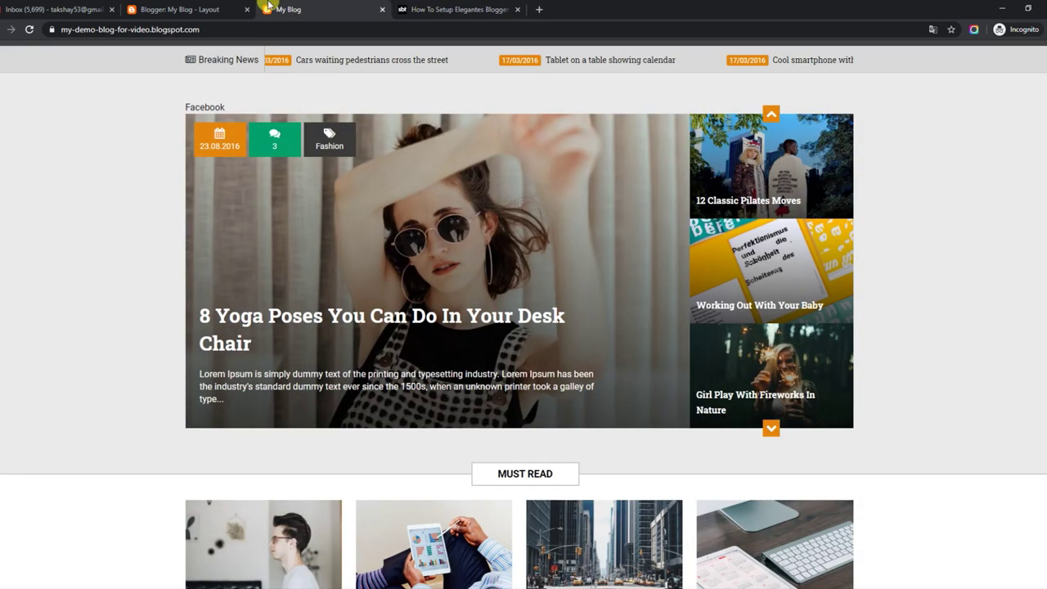
{"action": "scroll", "coordinate": [685, 238], "scroll_direction": "down", "scroll_amount": 4}
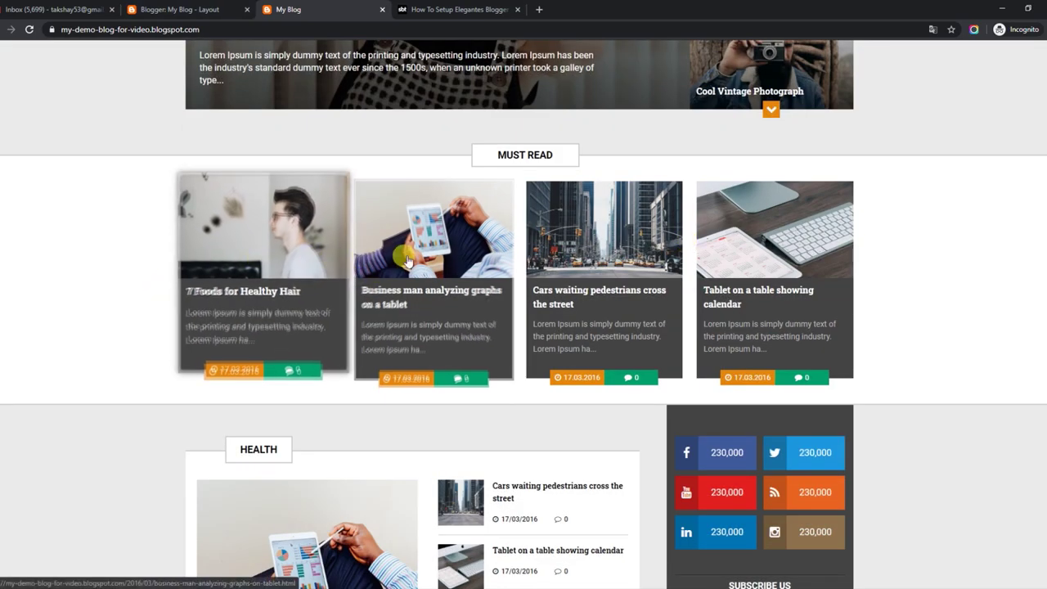
Step: Save the Must-Read gadget with the label Business as its content
{"action": "left_click", "coordinate": [217, 7]}
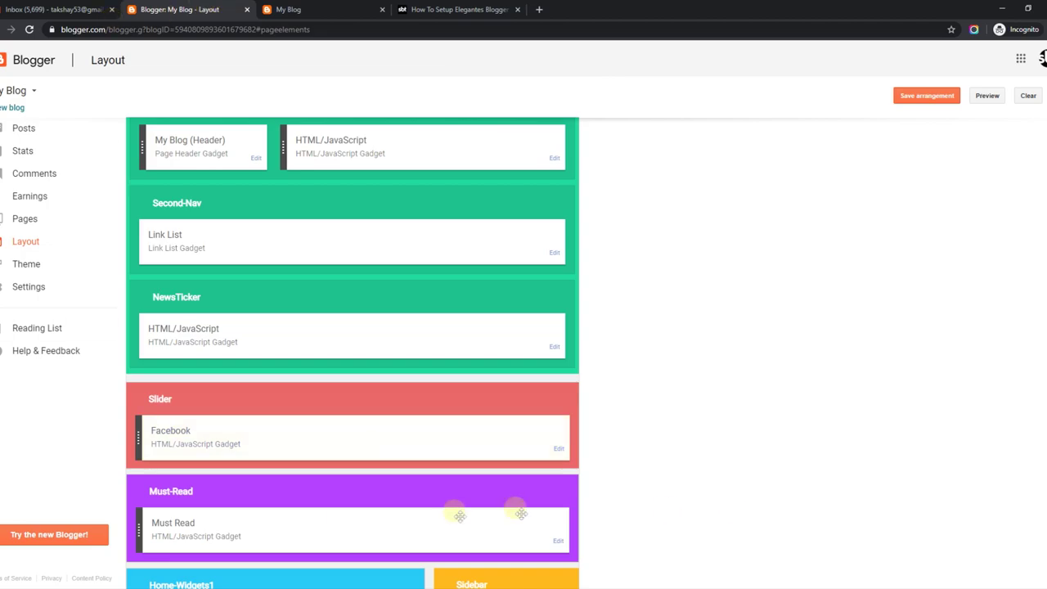
{"action": "left_click", "coordinate": [558, 540]}
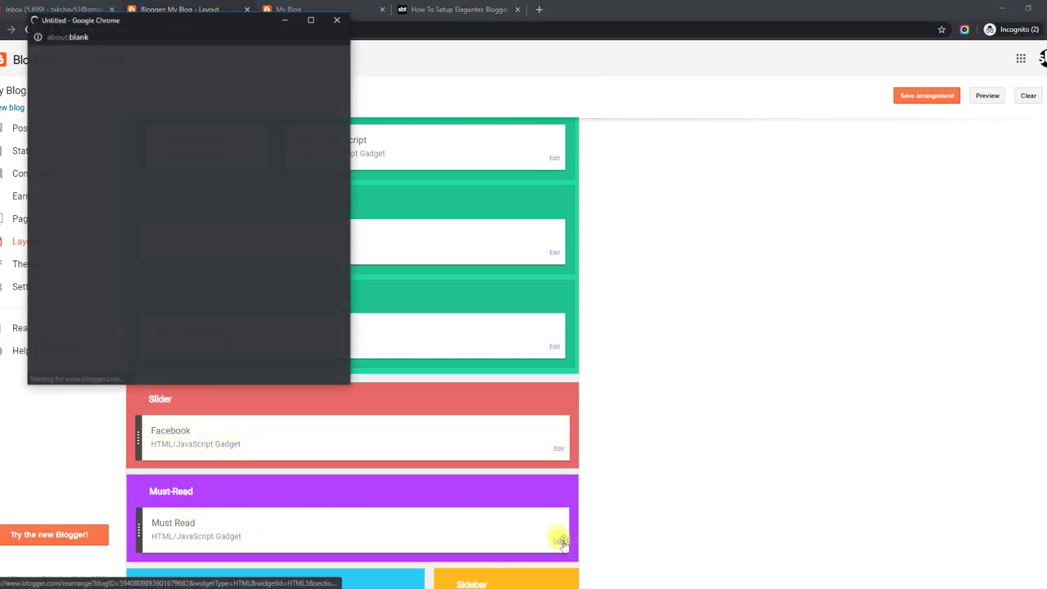
{"action": "left_click_drag", "start_coordinate": [87, 180], "coordinate": [76, 180]}
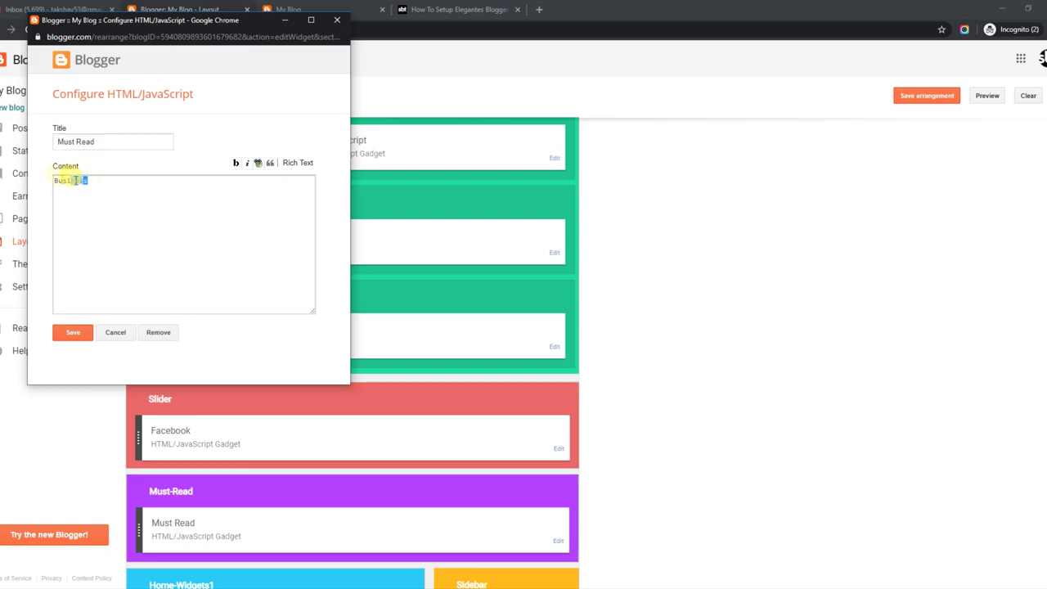
{"action": "left_click", "coordinate": [72, 338]}
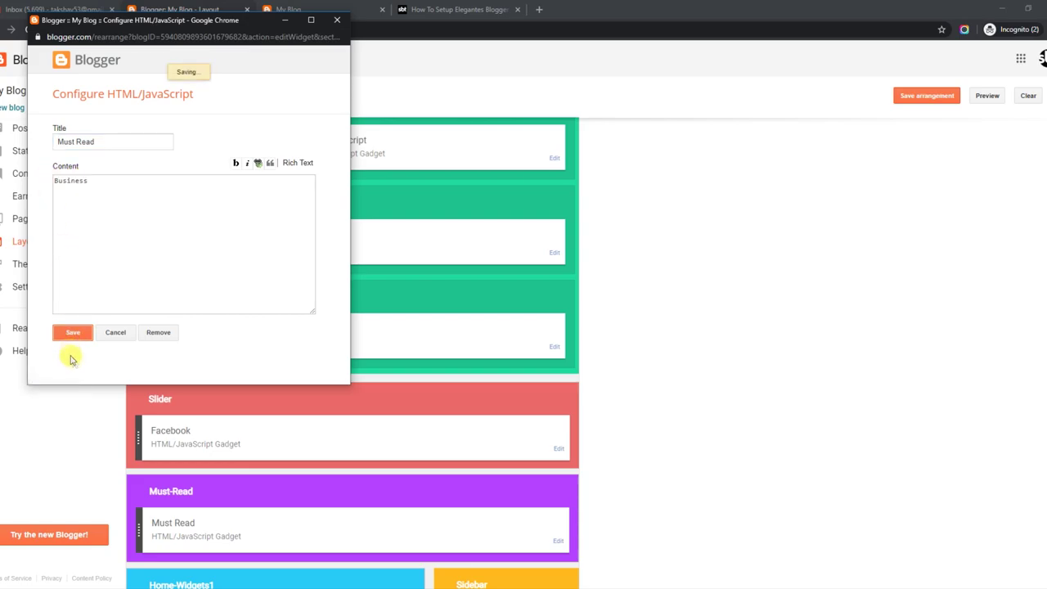
Step: Reload the blog and view its Must Read section and the home widget sections below it
{"action": "left_click", "coordinate": [311, 7]}
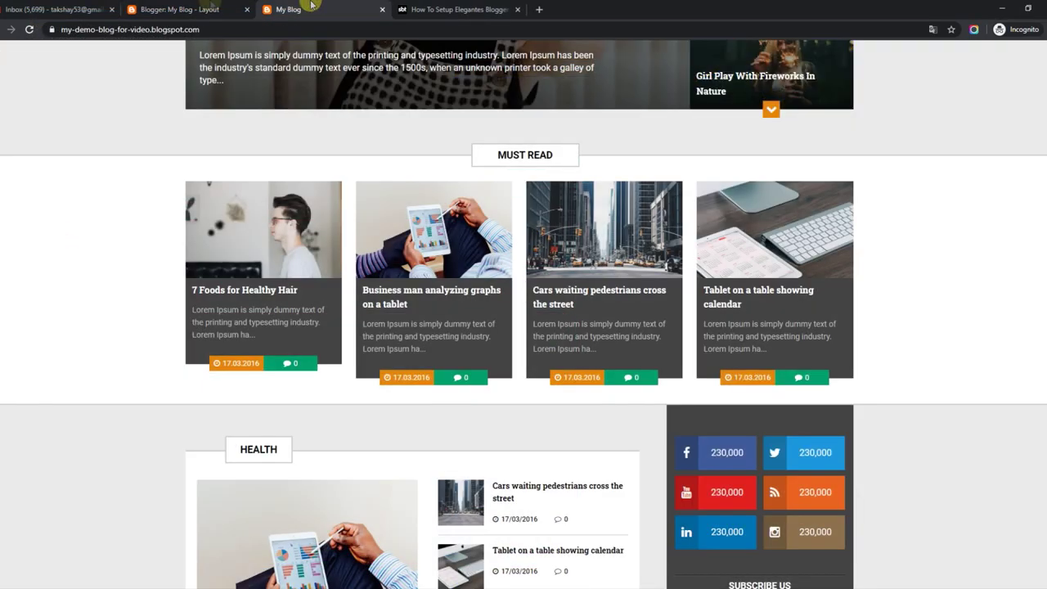
{"action": "left_click", "coordinate": [27, 30]}
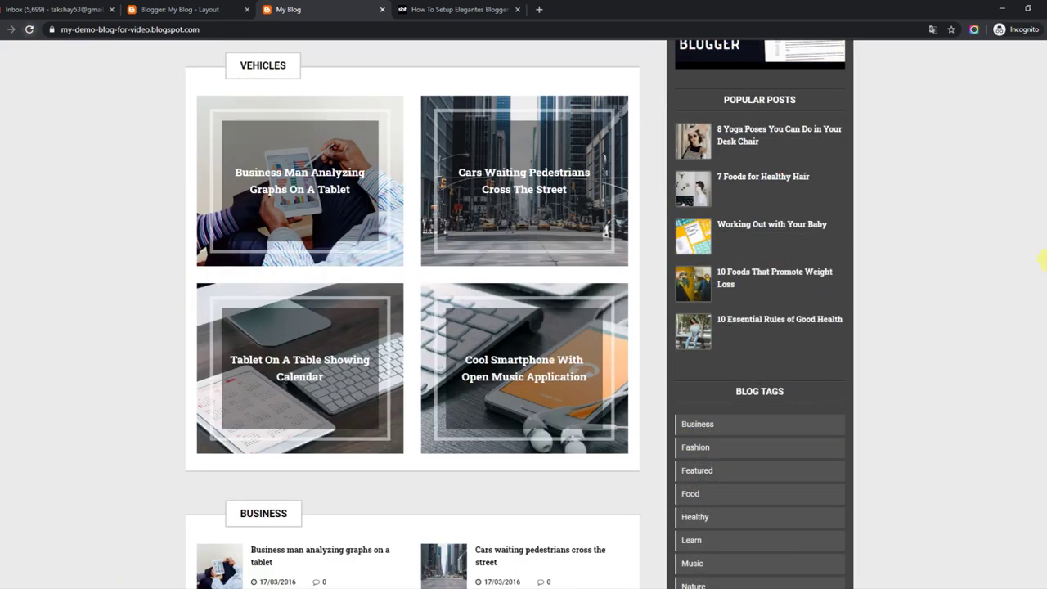
{"action": "scroll", "coordinate": [754, 200], "scroll_direction": "up", "scroll_amount": 10}
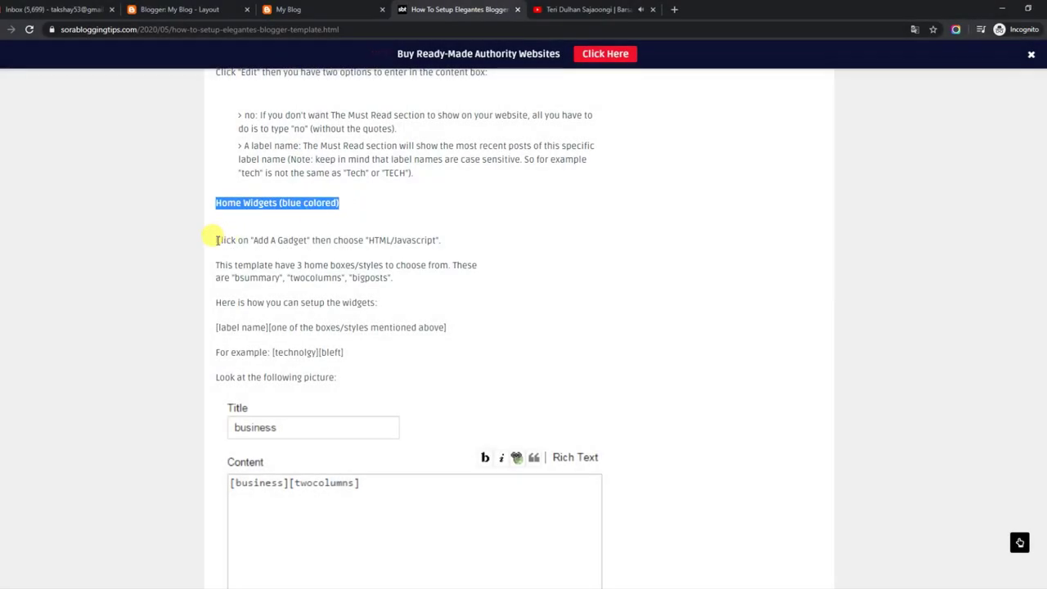
Step: Read the setup guide's Home Widgets instructions on label and box style, and compare the Vehicles and Business sections on the blog
{"action": "left_click_drag", "start_coordinate": [216, 240], "coordinate": [447, 244]}
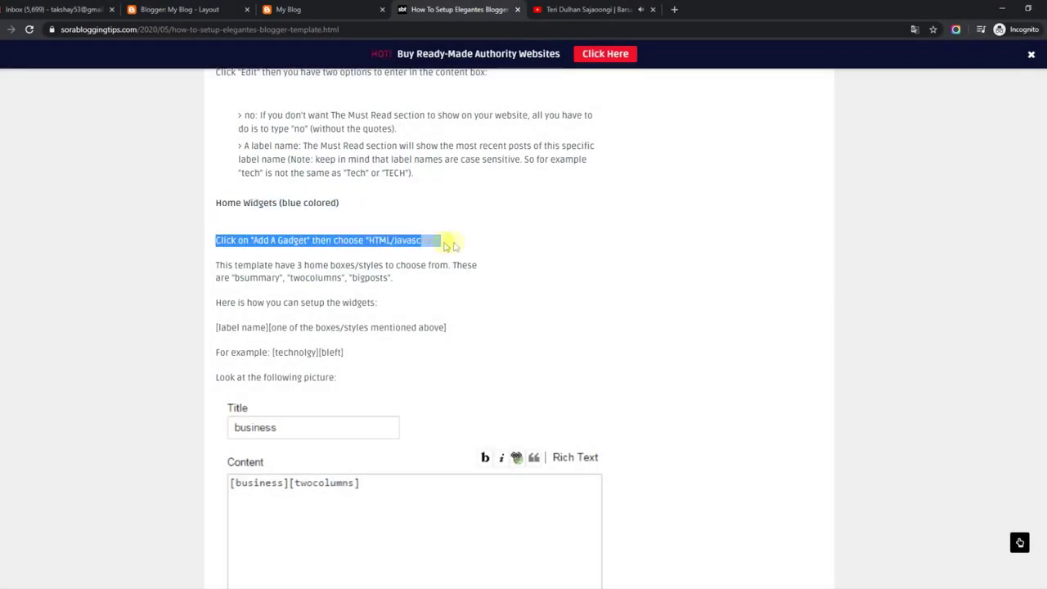
{"action": "left_click_drag", "start_coordinate": [216, 263], "coordinate": [391, 278]}
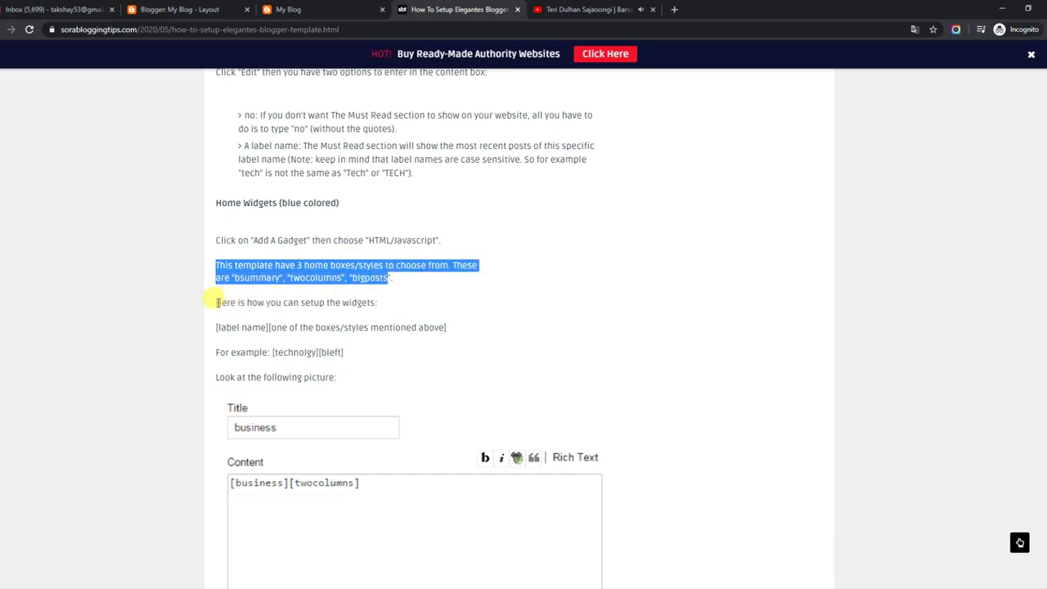
{"action": "left_click_drag", "start_coordinate": [216, 303], "coordinate": [288, 301]}
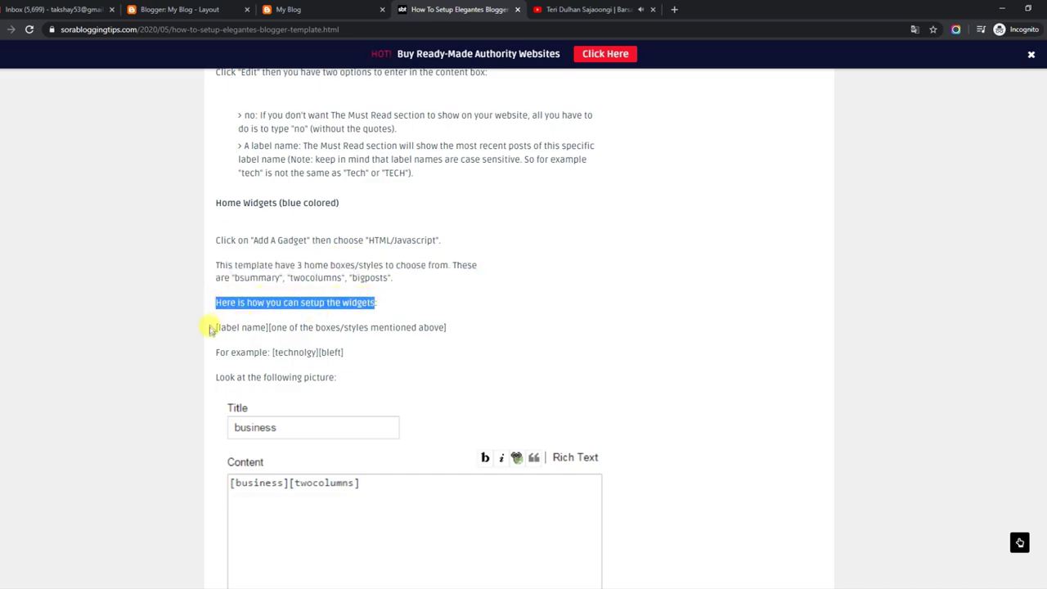
{"action": "left_click_drag", "start_coordinate": [217, 327], "coordinate": [431, 324]}
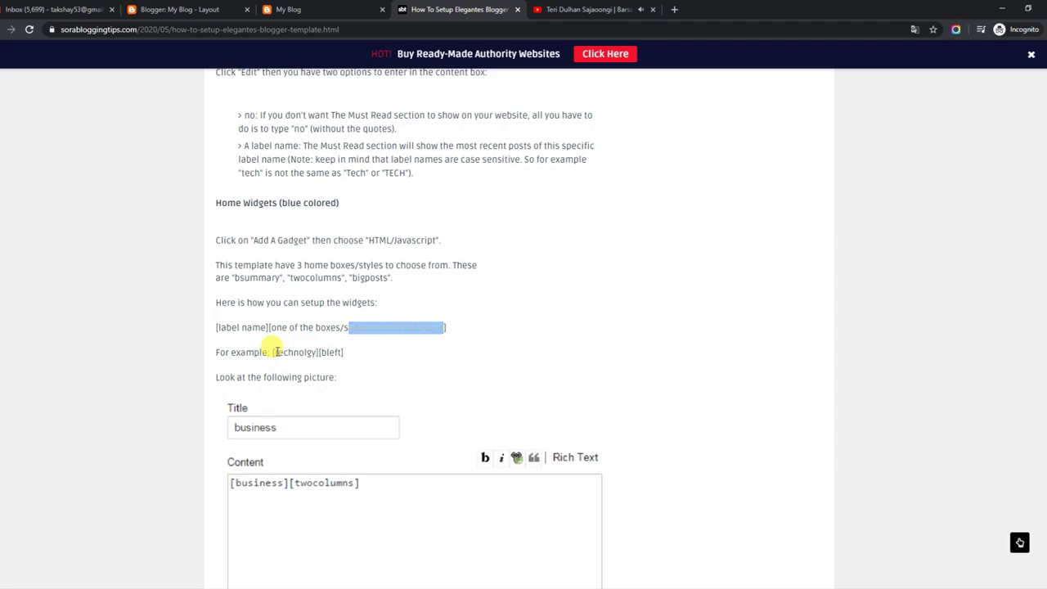
{"action": "left_click_drag", "start_coordinate": [275, 352], "coordinate": [315, 350]}
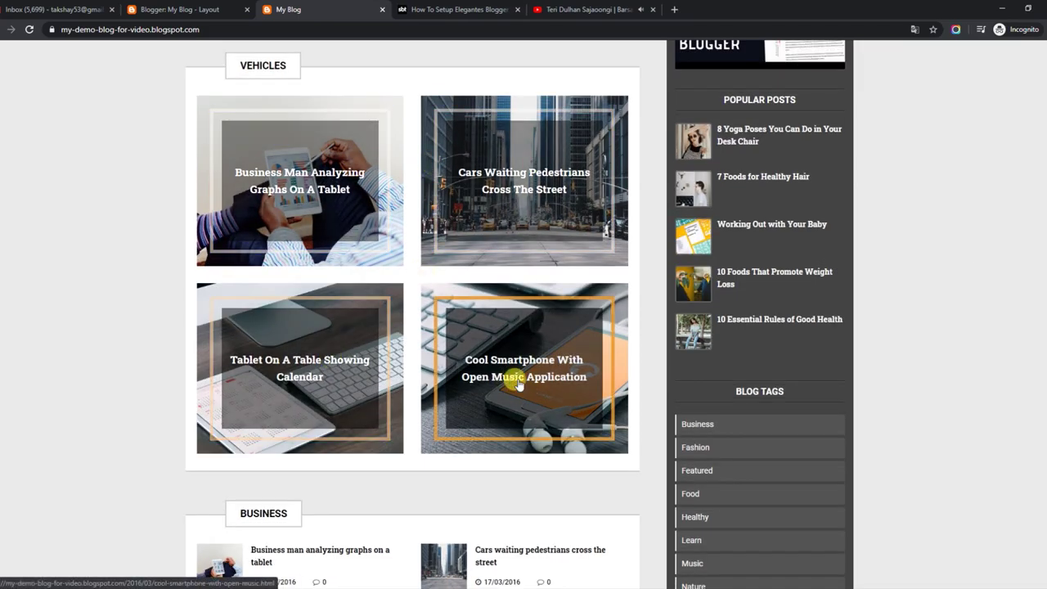
{"action": "scroll", "coordinate": [1045, 321], "scroll_direction": "down", "scroll_amount": 5}
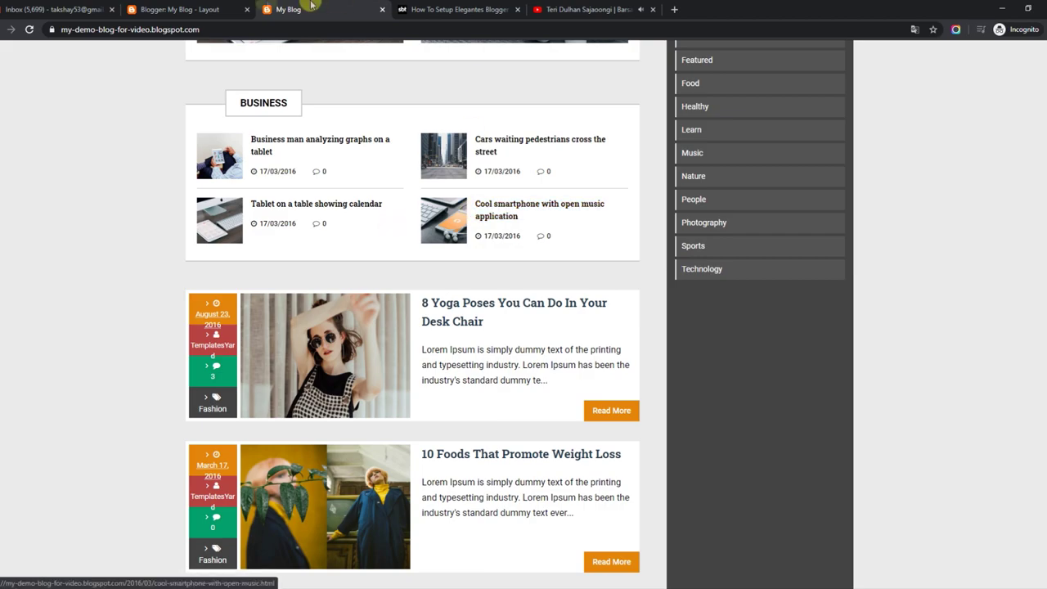
Step: Examine the label and box style content of the Health, Vehicles and Business gadgets in the layout's Home-Widgets1 section
{"action": "left_click", "coordinate": [211, 6]}
{"action": "scroll", "coordinate": [1007, 469], "scroll_direction": "down", "scroll_amount": 3}
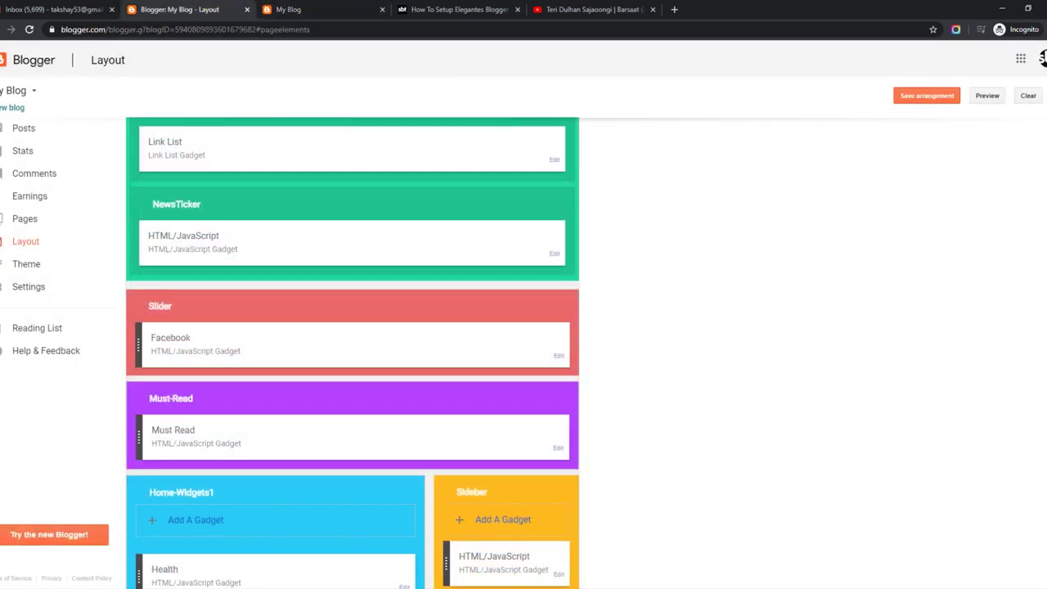
{"action": "scroll", "coordinate": [353, 351], "scroll_direction": "down", "scroll_amount": 1}
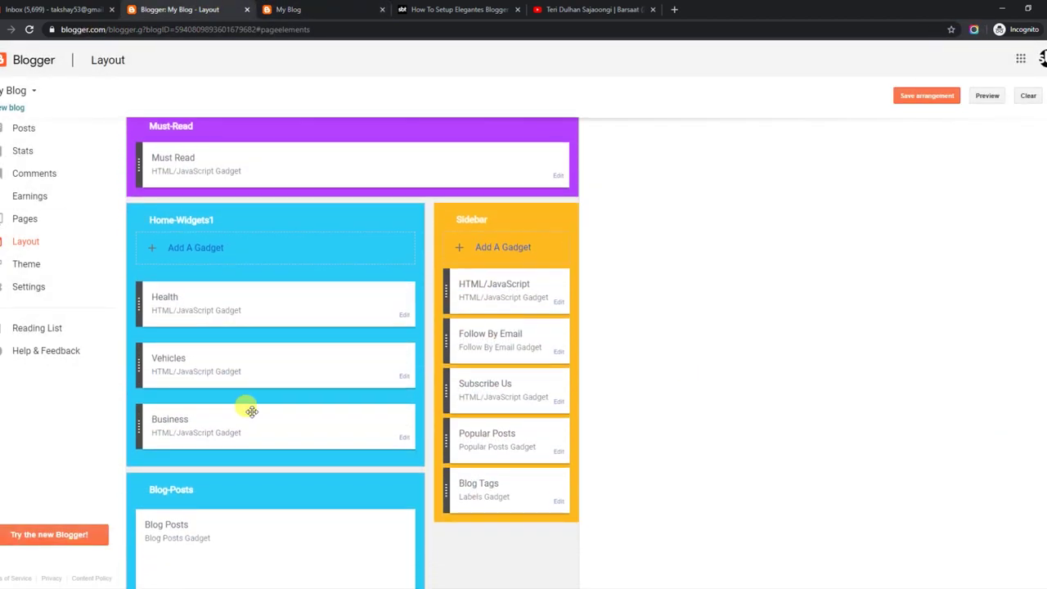
{"action": "left_click", "coordinate": [402, 315]}
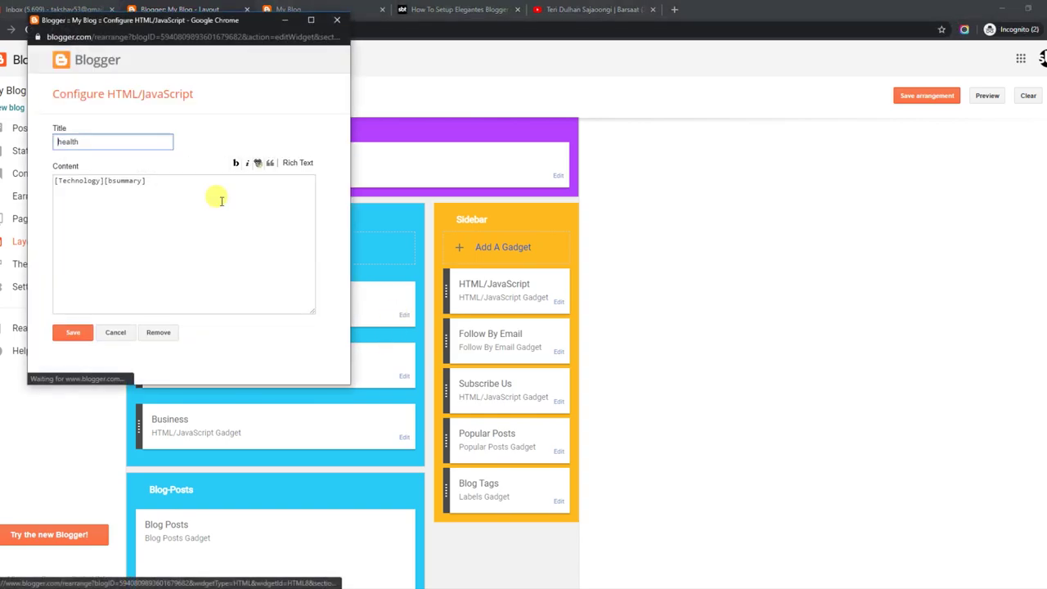
{"action": "type", "text": "b"}
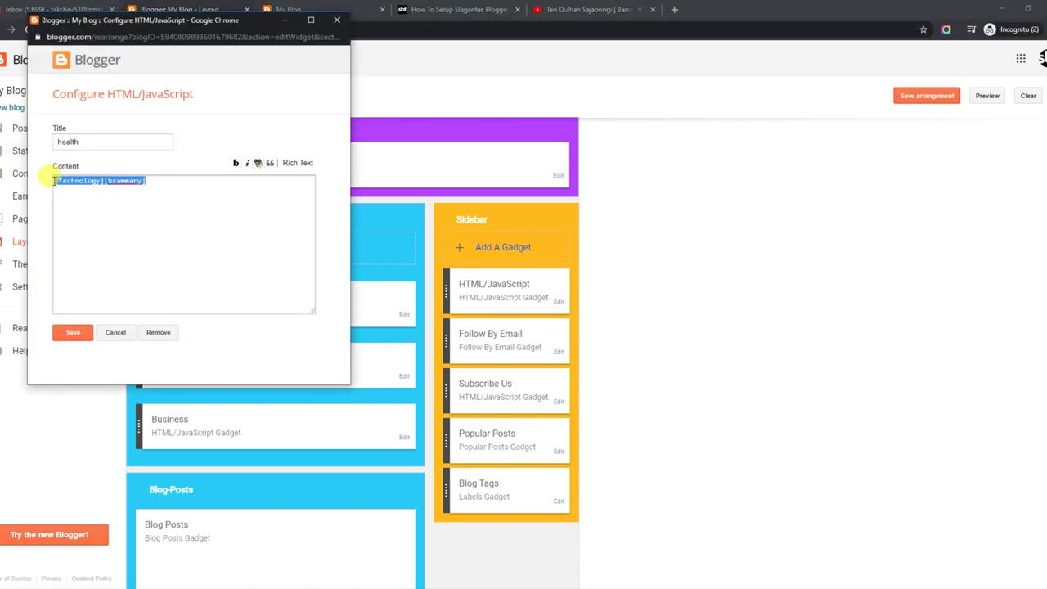
{"action": "left_click", "coordinate": [337, 21]}
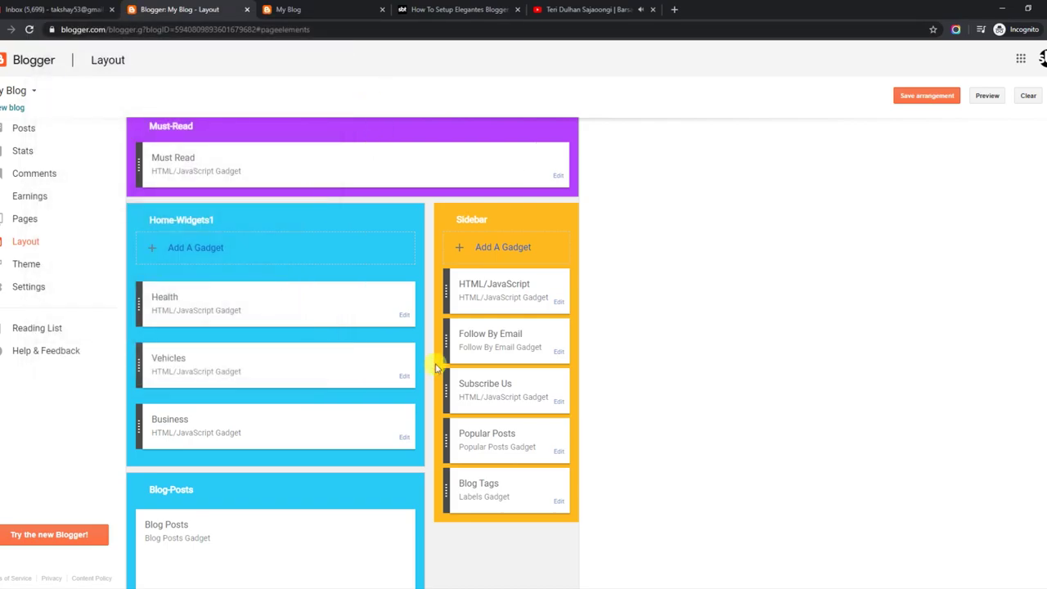
{"action": "left_click", "coordinate": [404, 377]}
{"action": "left_click_drag", "start_coordinate": [146, 180], "coordinate": [51, 182]}
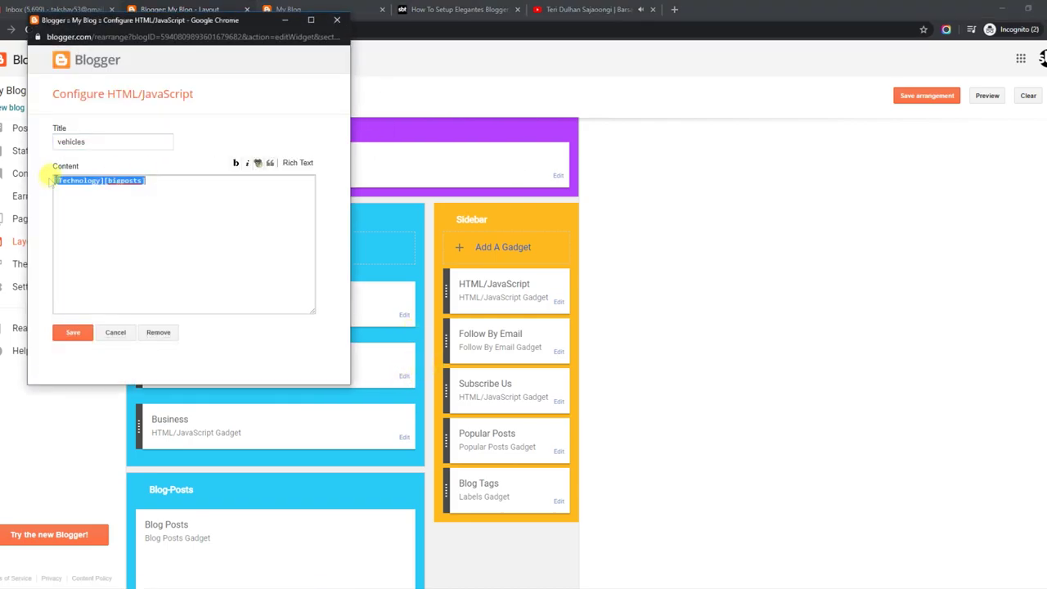
{"action": "left_click", "coordinate": [336, 19]}
{"action": "left_click", "coordinate": [403, 437]}
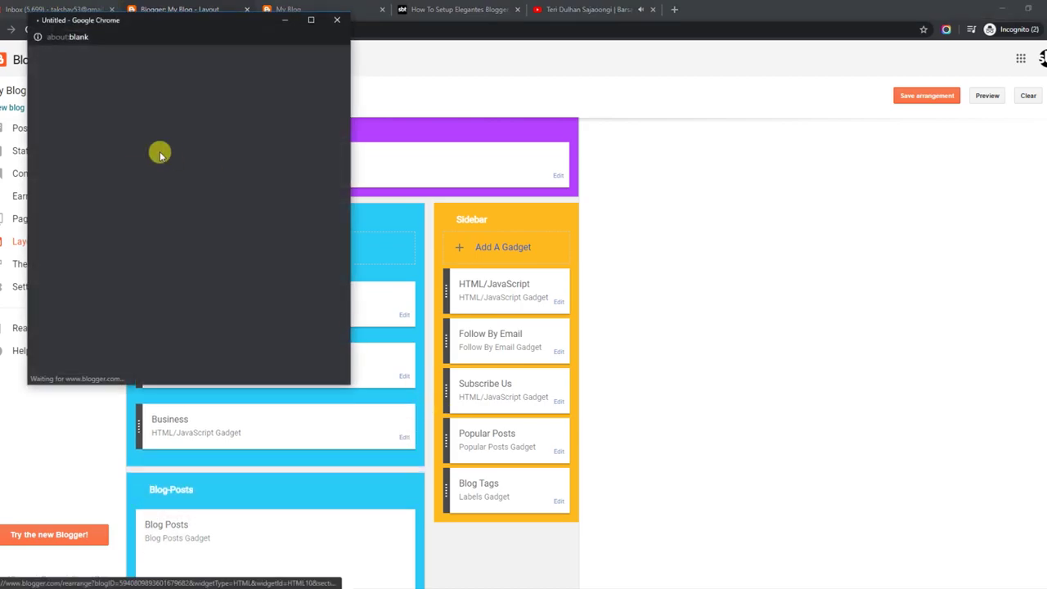
{"action": "left_click_drag", "start_coordinate": [164, 180], "coordinate": [54, 182]}
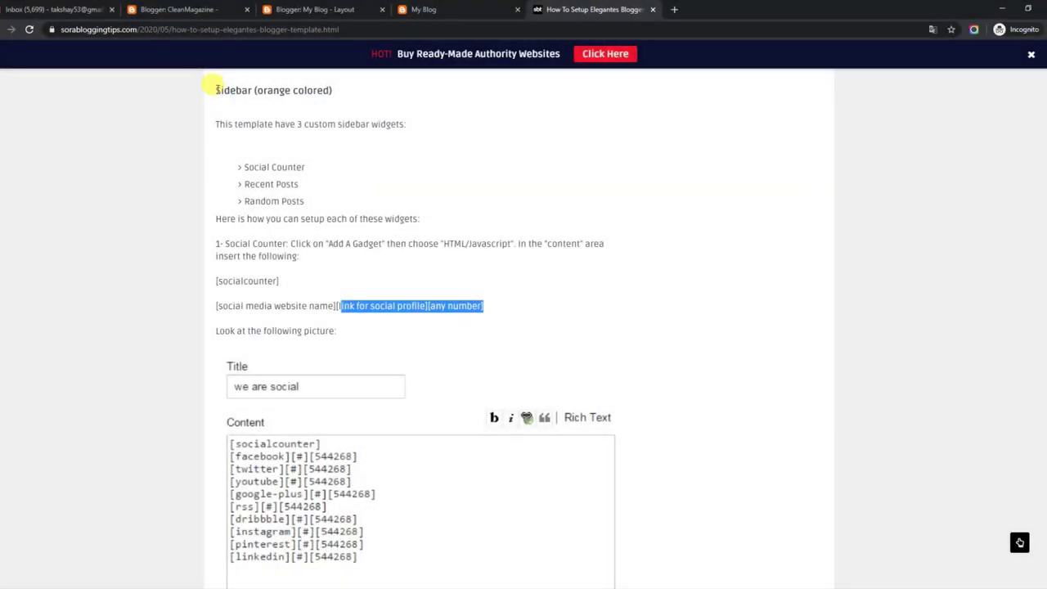
Step: Read the setup guide's Sidebar section, covering the three custom widgets and the content format of the Social Counter
{"action": "left_click_drag", "start_coordinate": [216, 90], "coordinate": [334, 97]}
{"action": "left_click_drag", "start_coordinate": [216, 124], "coordinate": [407, 123]}
{"action": "left_click_drag", "start_coordinate": [244, 167], "coordinate": [305, 167]}
{"action": "left_click_drag", "start_coordinate": [246, 183], "coordinate": [302, 182]}
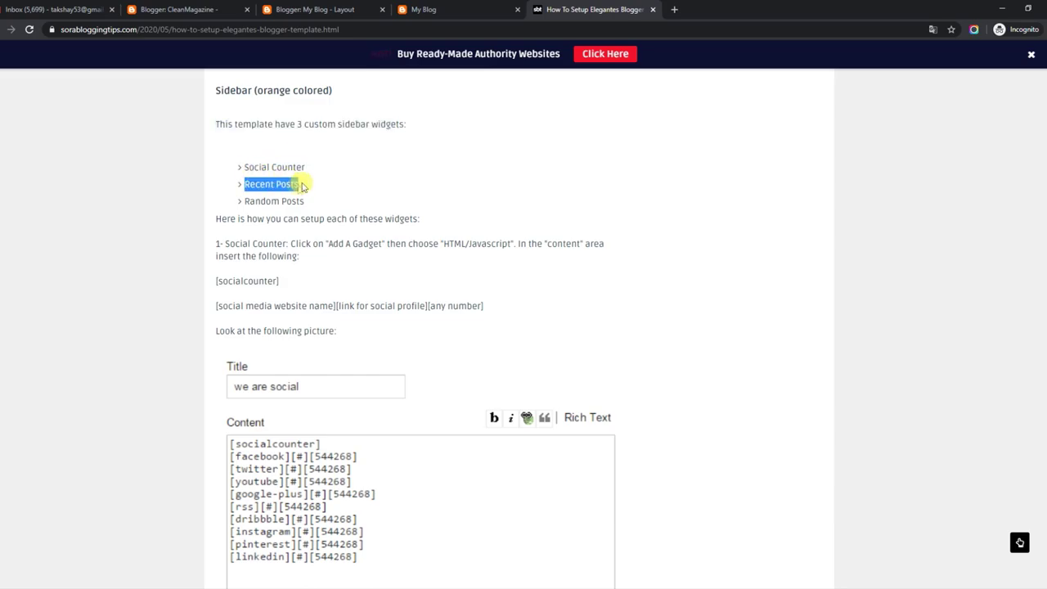
{"action": "left_click_drag", "start_coordinate": [245, 200], "coordinate": [314, 204]}
{"action": "left_click_drag", "start_coordinate": [216, 218], "coordinate": [422, 216]}
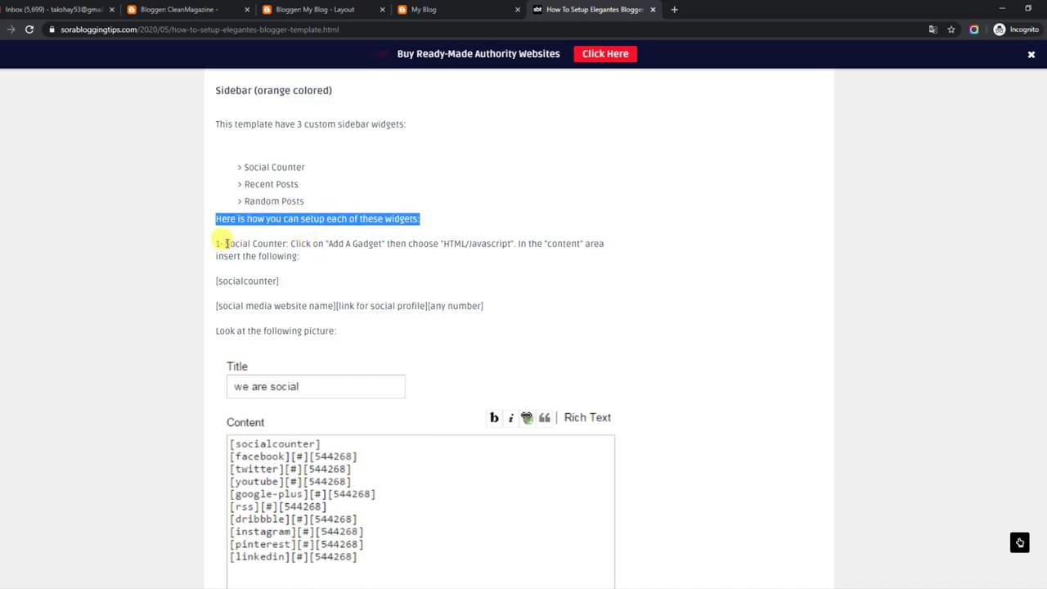
{"action": "left_click_drag", "start_coordinate": [217, 245], "coordinate": [305, 258]}
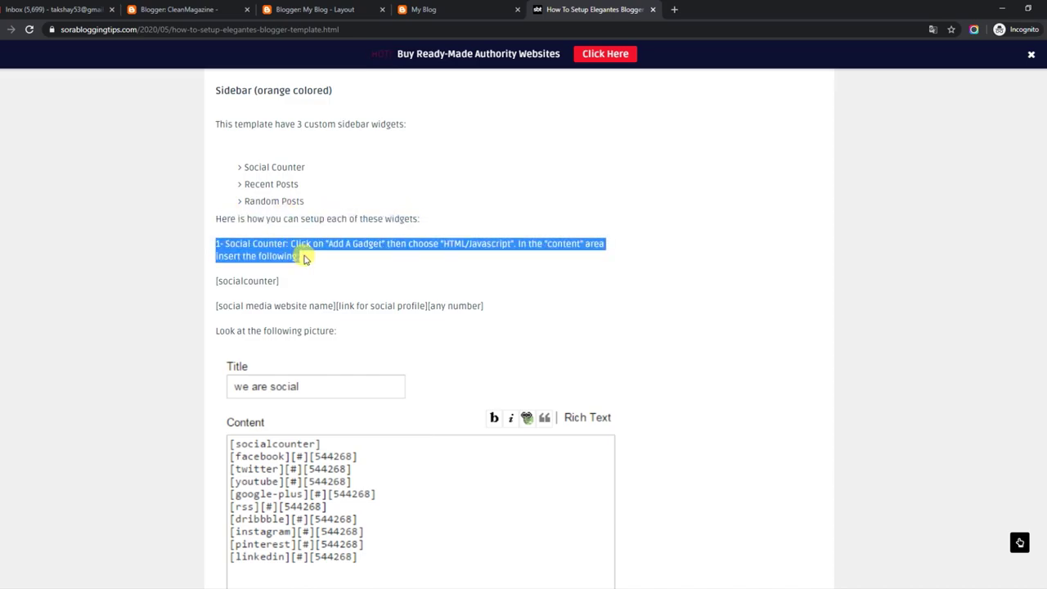
{"action": "left_click_drag", "start_coordinate": [216, 281], "coordinate": [283, 282]}
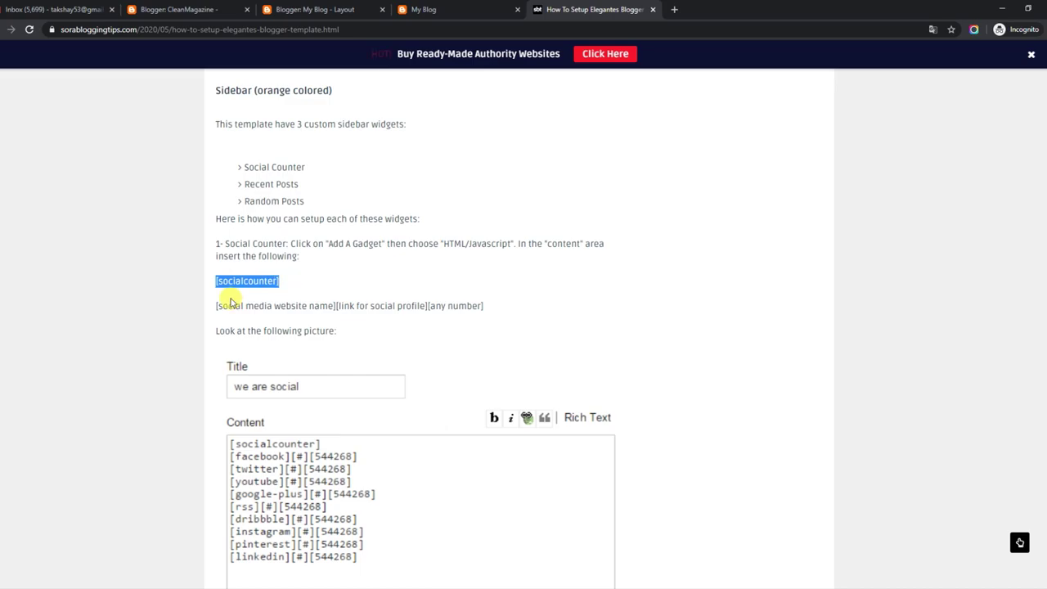
{"action": "left_click_drag", "start_coordinate": [211, 308], "coordinate": [484, 302]}
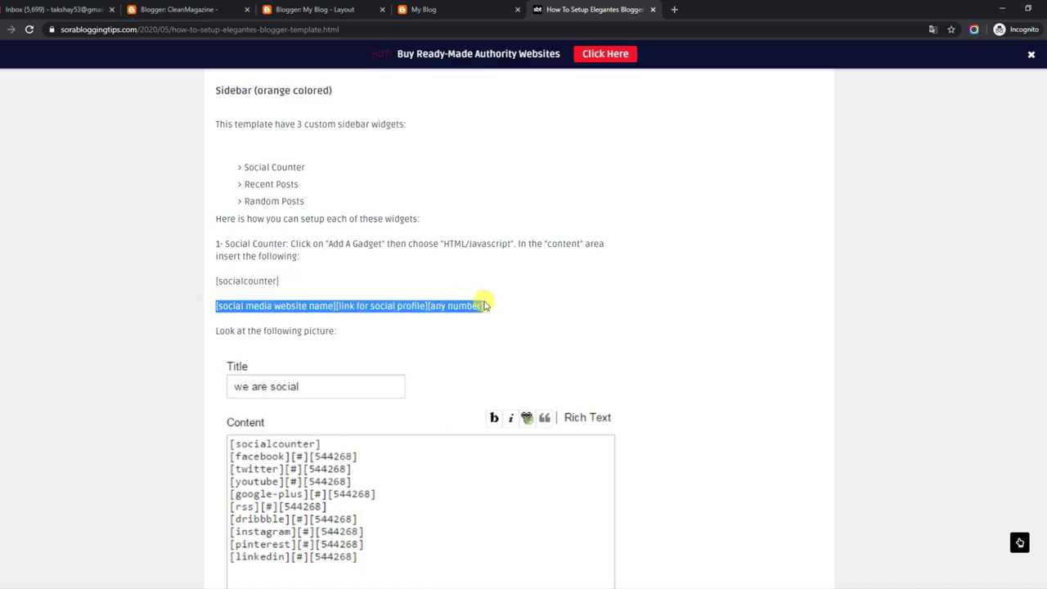
{"action": "left_click_drag", "start_coordinate": [214, 328], "coordinate": [368, 333]}
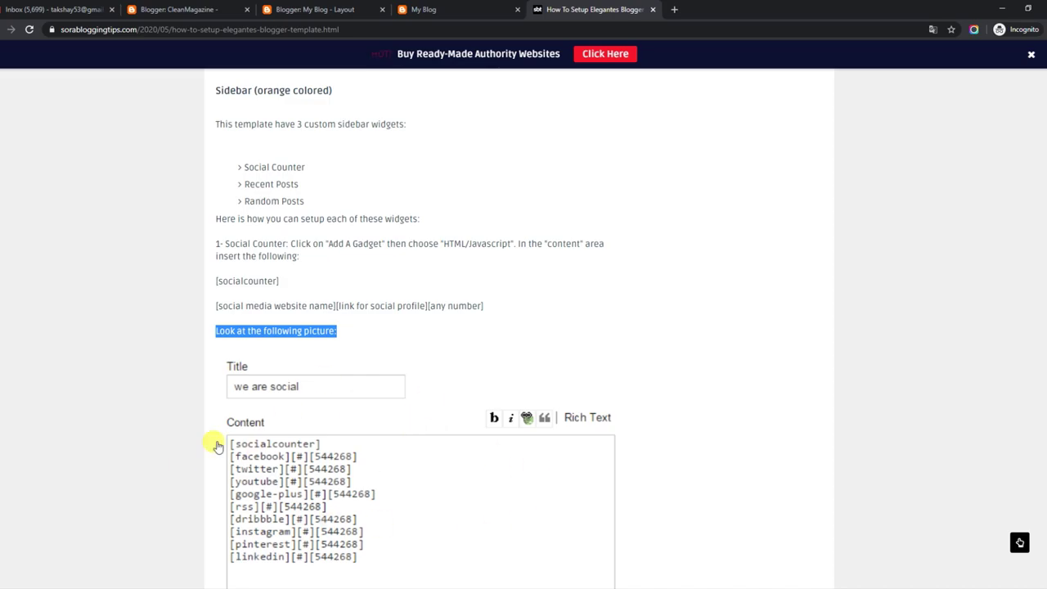
Step: View the blog's social counter, review the entries in the Sidebar's first HTML/JavaScript gadget, save the gadget, and return to the blog
{"action": "left_click", "coordinate": [321, 9]}
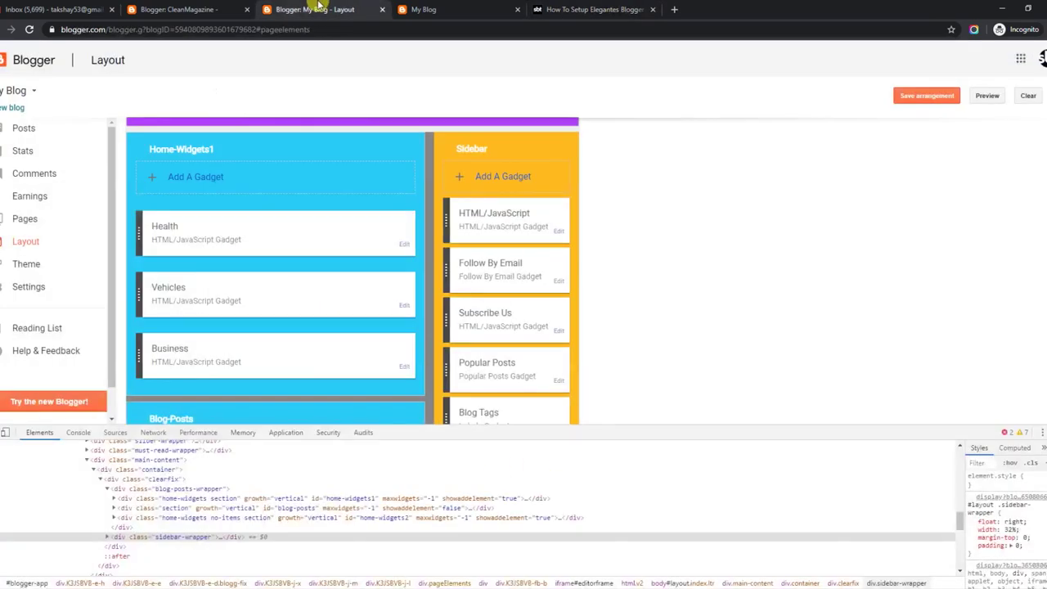
{"action": "left_click", "coordinate": [458, 9]}
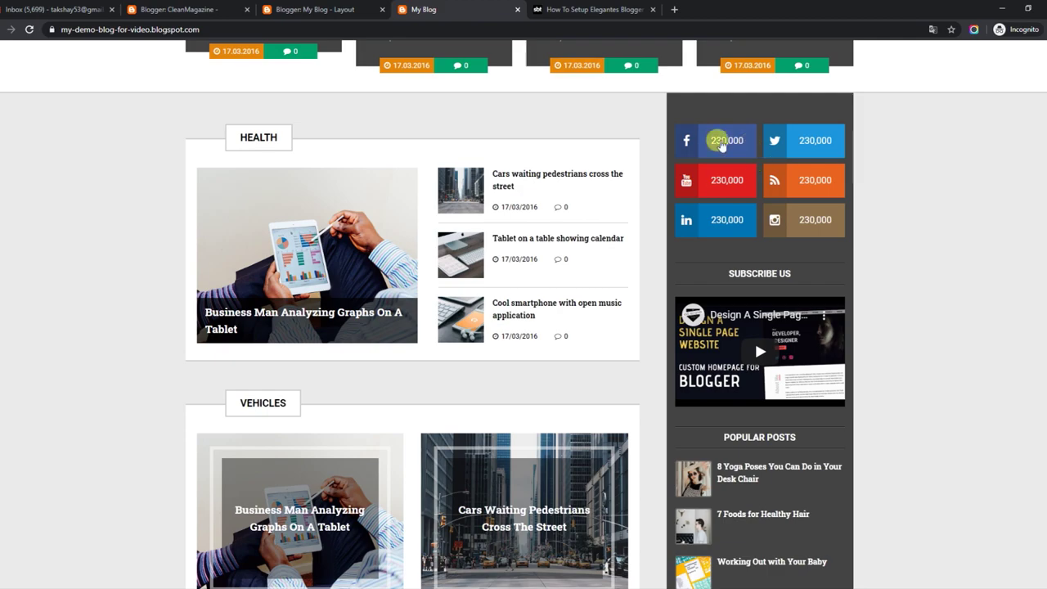
{"action": "left_click", "coordinate": [310, 7]}
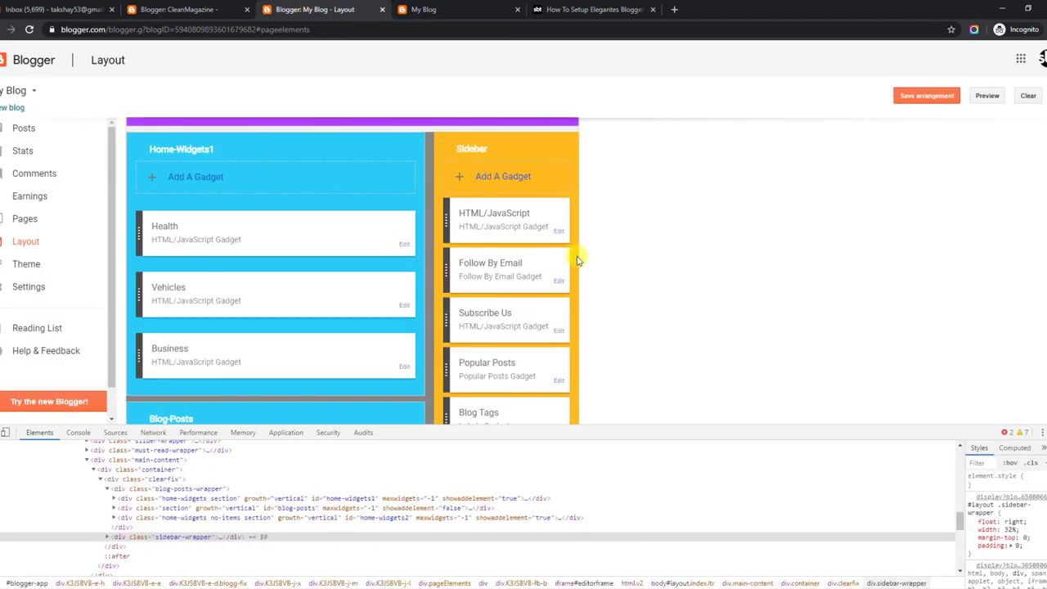
{"action": "left_click", "coordinate": [561, 234]}
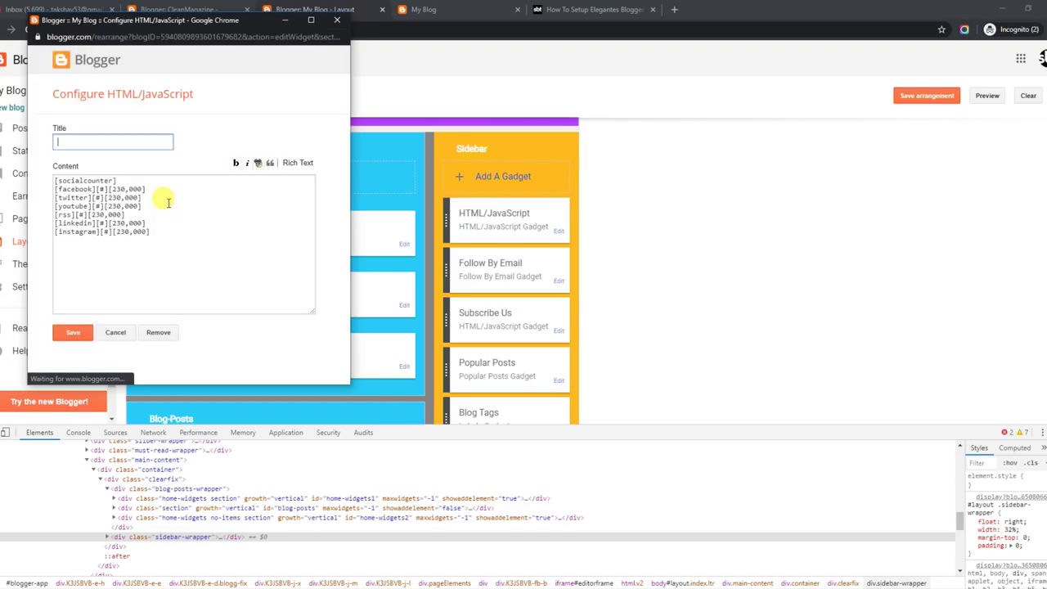
{"action": "left_click_drag", "start_coordinate": [59, 189], "coordinate": [83, 189]}
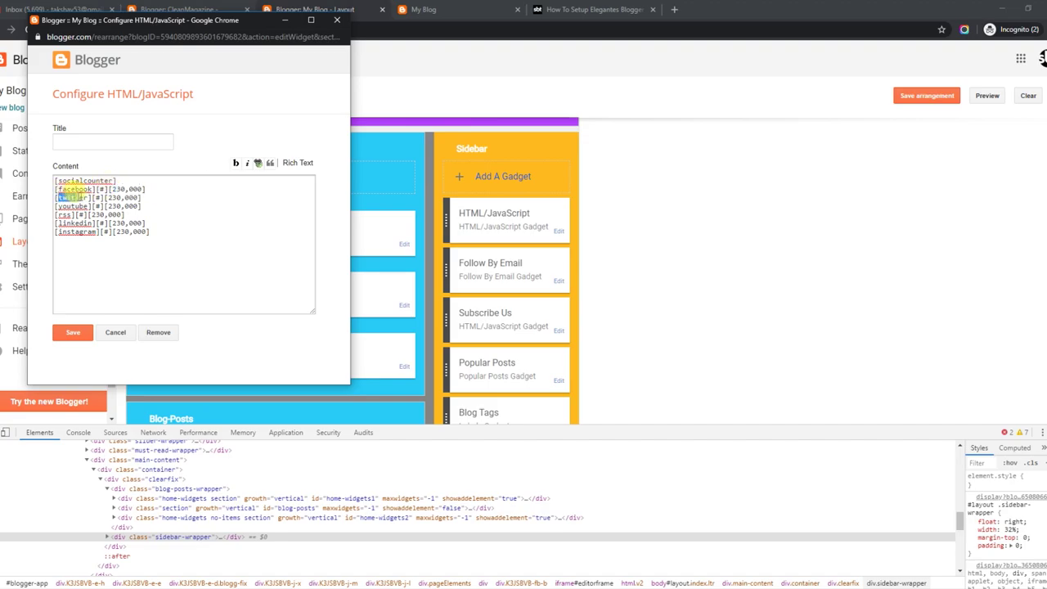
{"action": "left_click_drag", "start_coordinate": [108, 197], "coordinate": [146, 197]}
{"action": "left_click", "coordinate": [80, 334]}
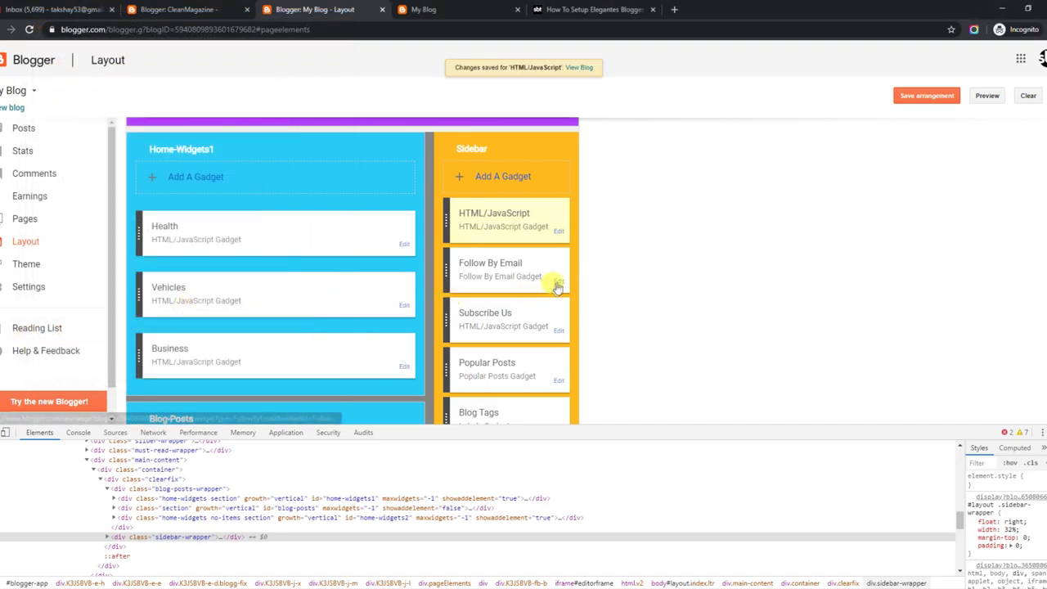
{"action": "left_click", "coordinate": [467, 9]}
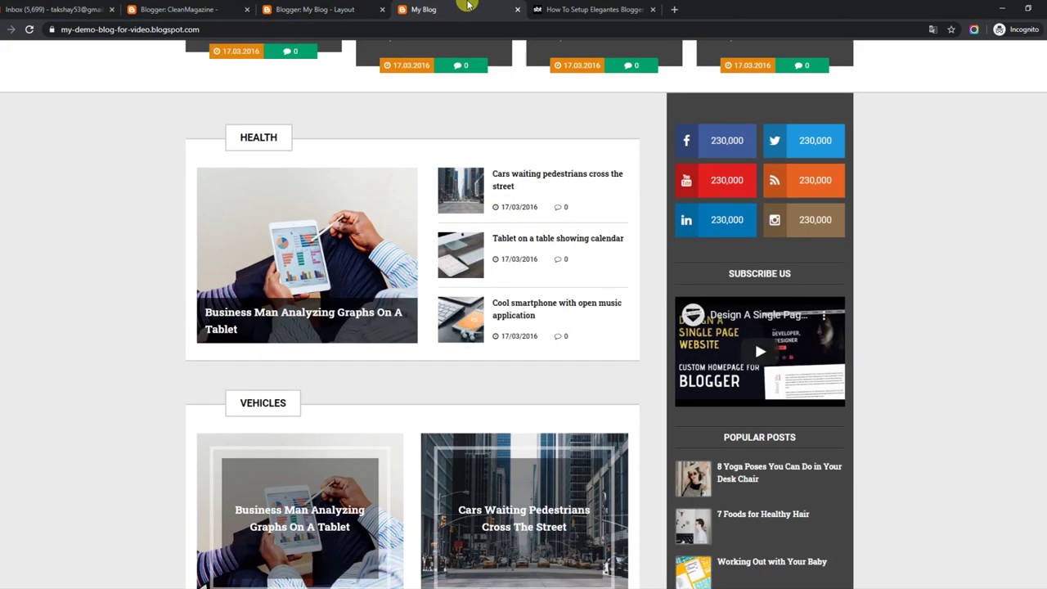
Step: Read the setup guide's Recent Posts instructions and look through the blog's sidebar widgets
{"action": "left_click", "coordinate": [589, 9]}
{"action": "scroll", "coordinate": [1022, 360], "scroll_direction": "down", "scroll_amount": 7}
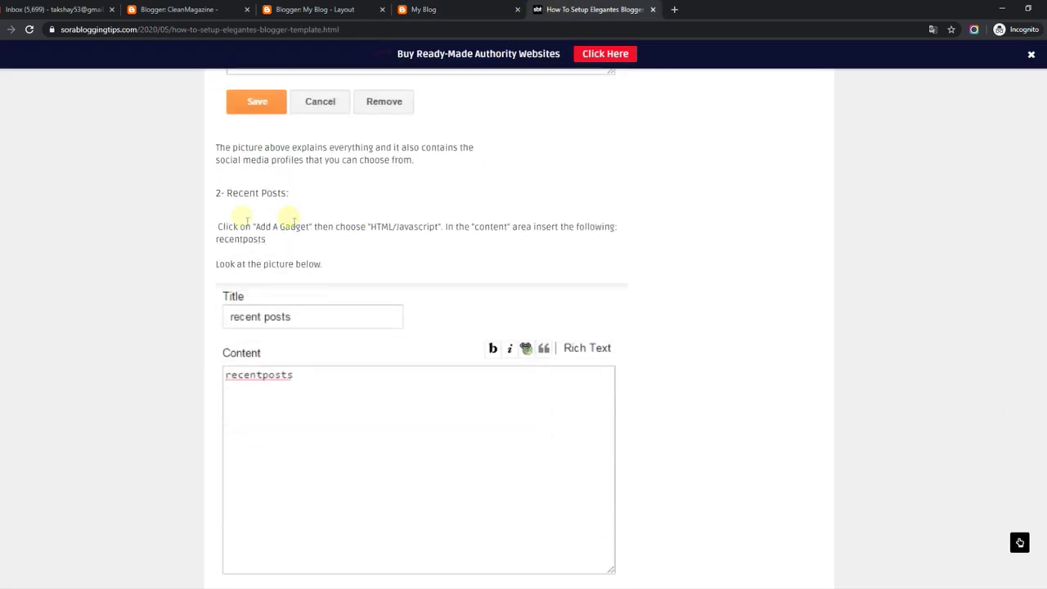
{"action": "left_click_drag", "start_coordinate": [233, 190], "coordinate": [281, 187]}
{"action": "left_click_drag", "start_coordinate": [219, 226], "coordinate": [272, 241]}
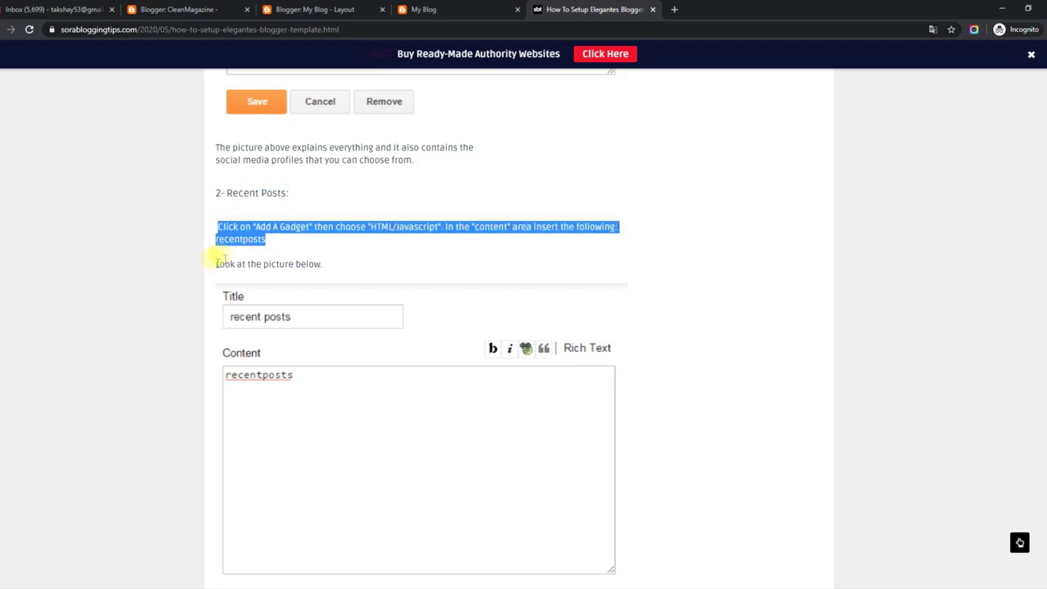
{"action": "left_click_drag", "start_coordinate": [217, 263], "coordinate": [321, 264]}
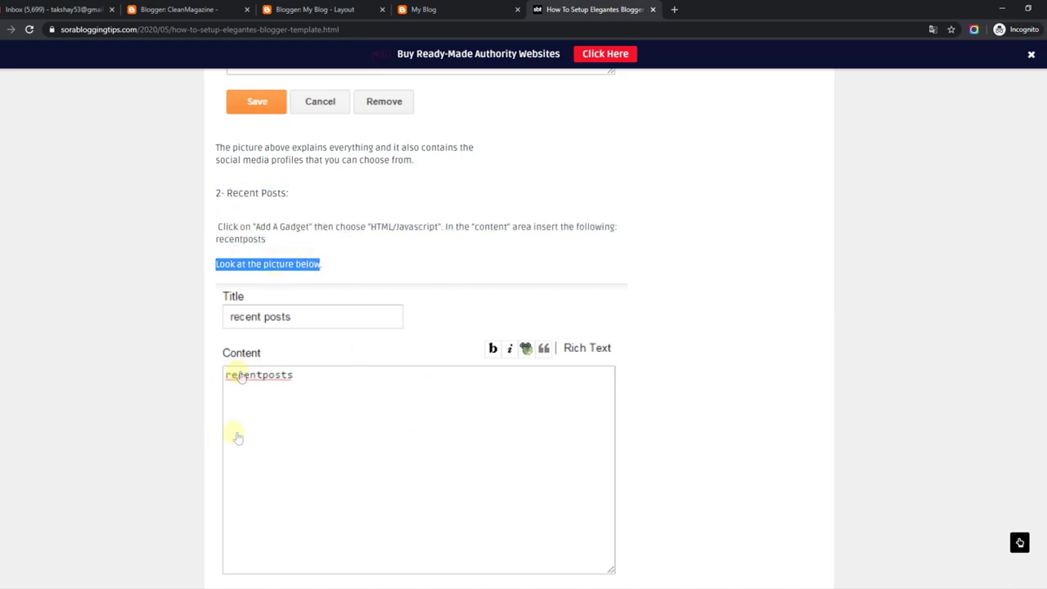
{"action": "left_click", "coordinate": [452, 9]}
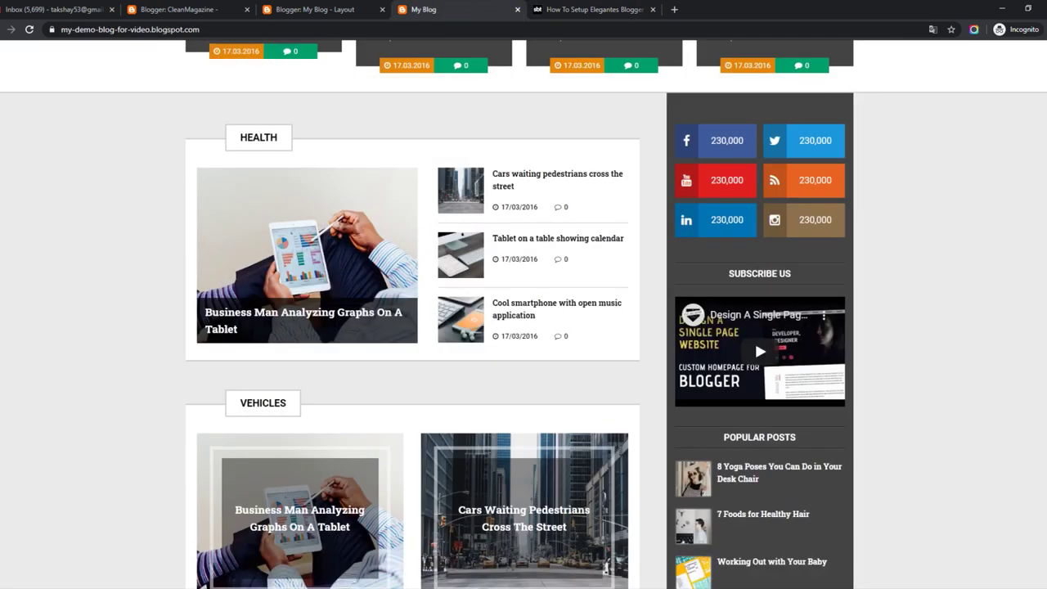
{"action": "scroll", "coordinate": [755, 339], "scroll_direction": "down", "scroll_amount": 8}
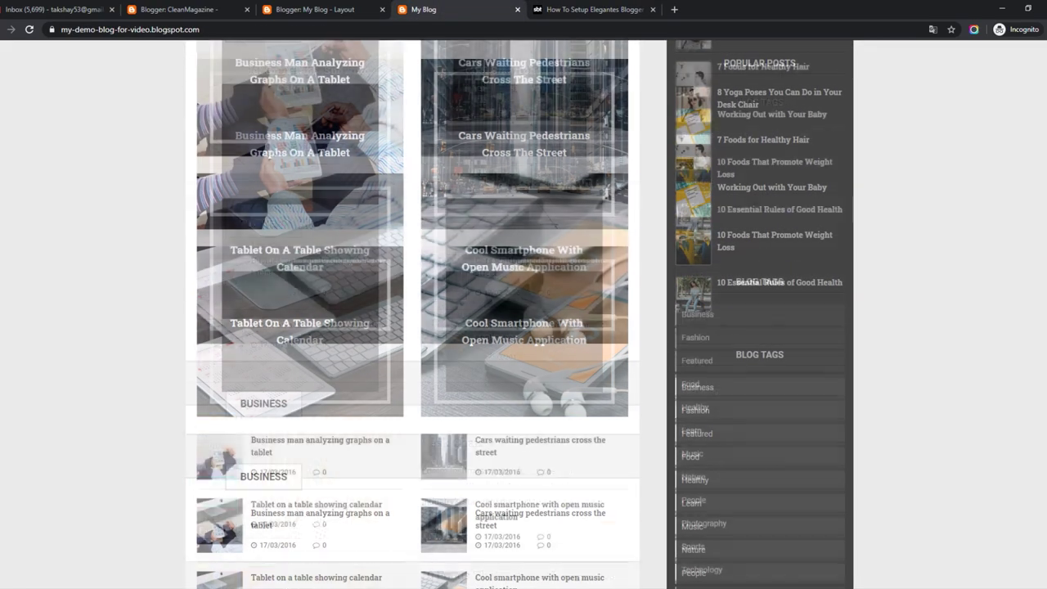
Step: Compare the blog's sidebar widgets with the gadgets in the layout's Sidebar section
{"action": "scroll", "coordinate": [755, 182], "scroll_direction": "up", "scroll_amount": 6}
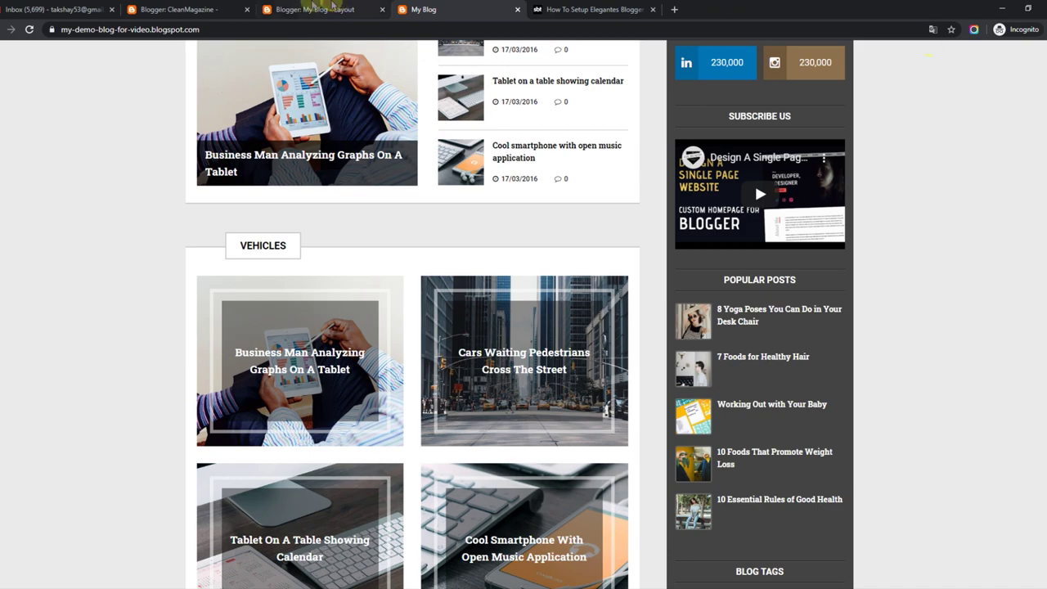
{"action": "left_click", "coordinate": [215, 6]}
{"action": "left_click", "coordinate": [279, 8]}
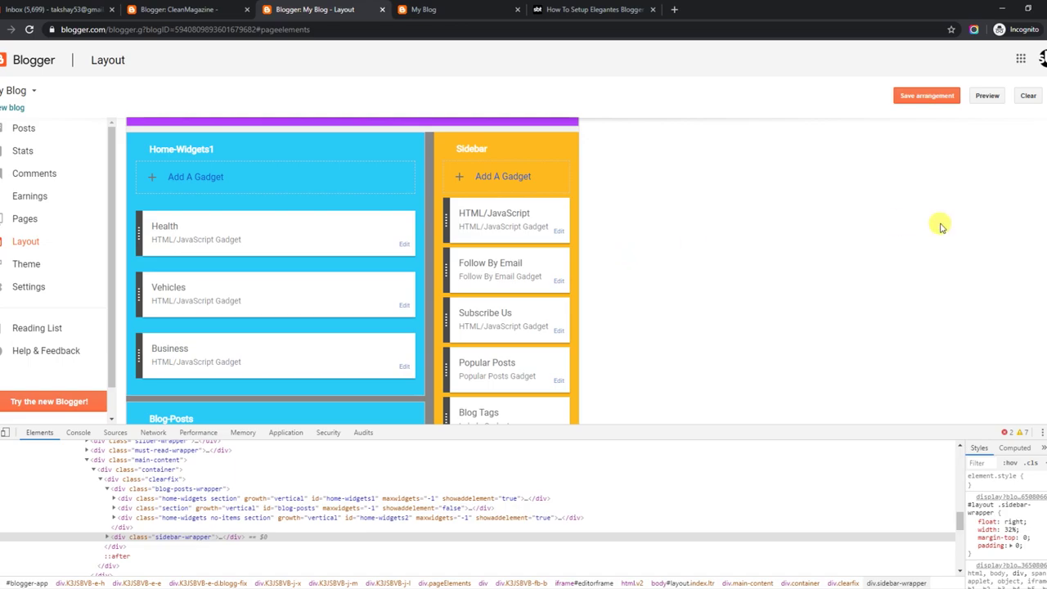
{"action": "left_click", "coordinate": [487, 8]}
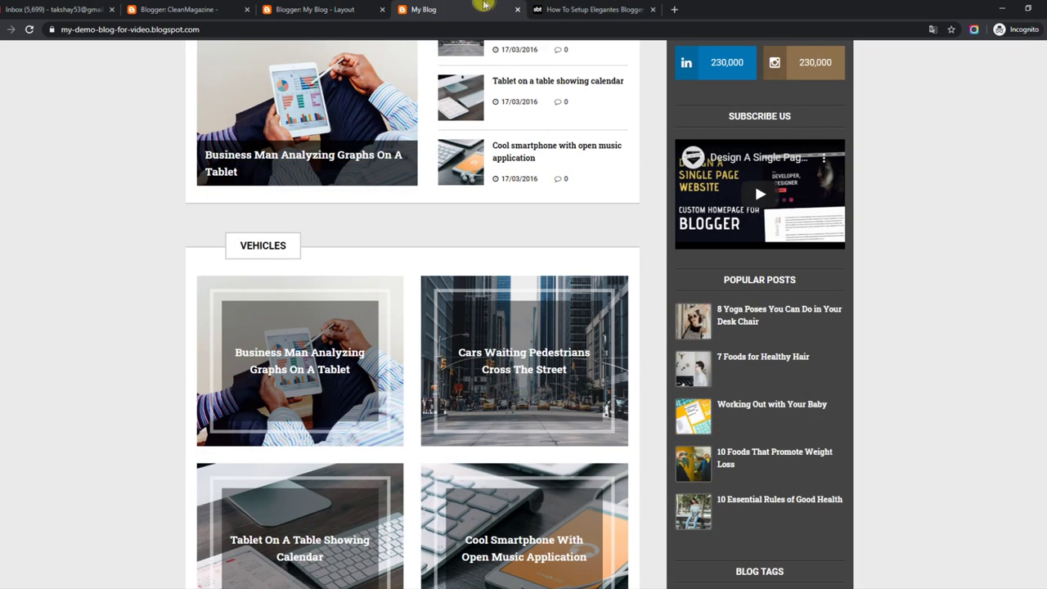
Step: Review the setup guide's Recent Posts example for the gadget title and content, and return to the My Blog layout
{"action": "left_click", "coordinate": [560, 6]}
{"action": "left_click_drag", "start_coordinate": [299, 380], "coordinate": [246, 374]}
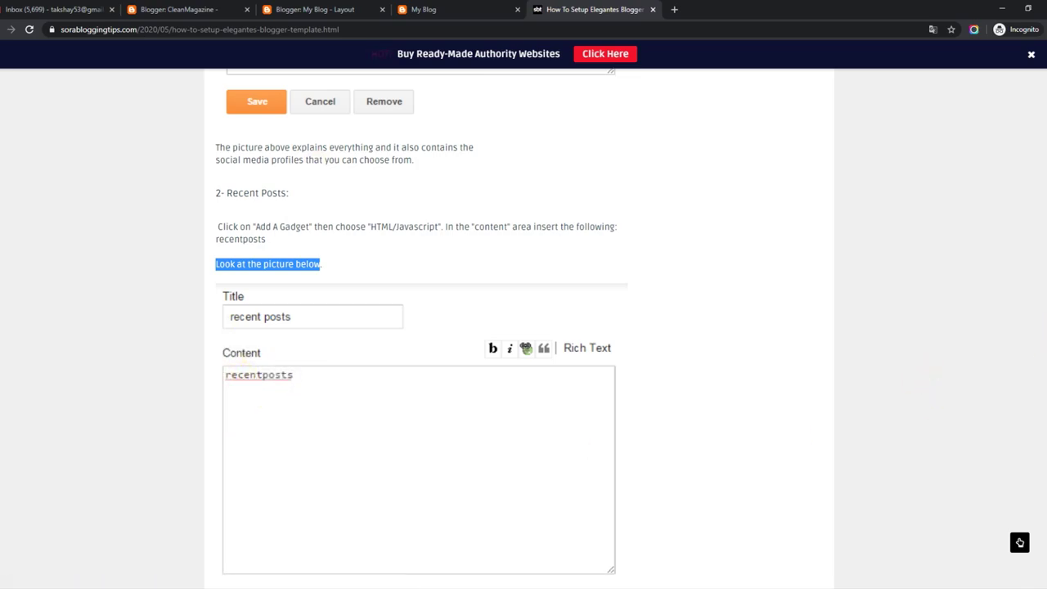
{"action": "scroll", "coordinate": [417, 327], "scroll_direction": "down", "scroll_amount": 4}
{"action": "scroll", "coordinate": [417, 328], "scroll_direction": "up", "scroll_amount": 4}
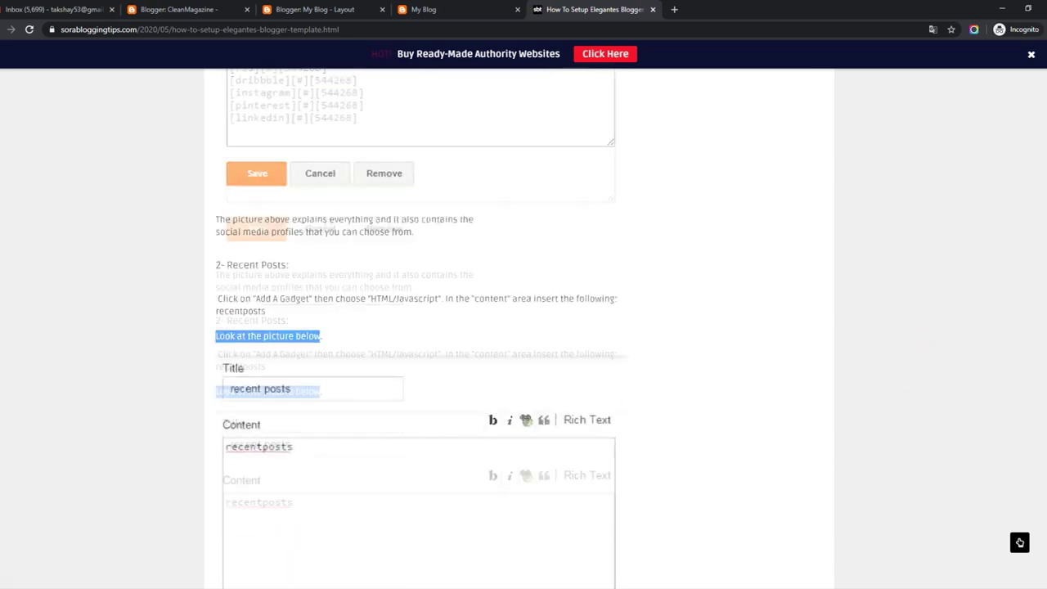
{"action": "scroll", "coordinate": [418, 327], "scroll_direction": "down", "scroll_amount": 2}
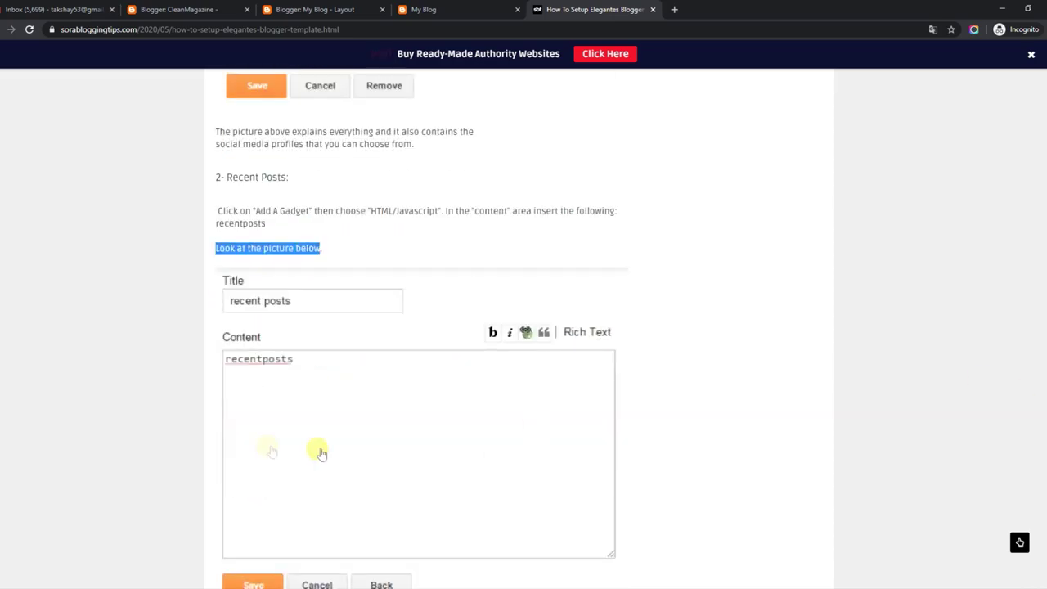
{"action": "left_click", "coordinate": [180, 9]}
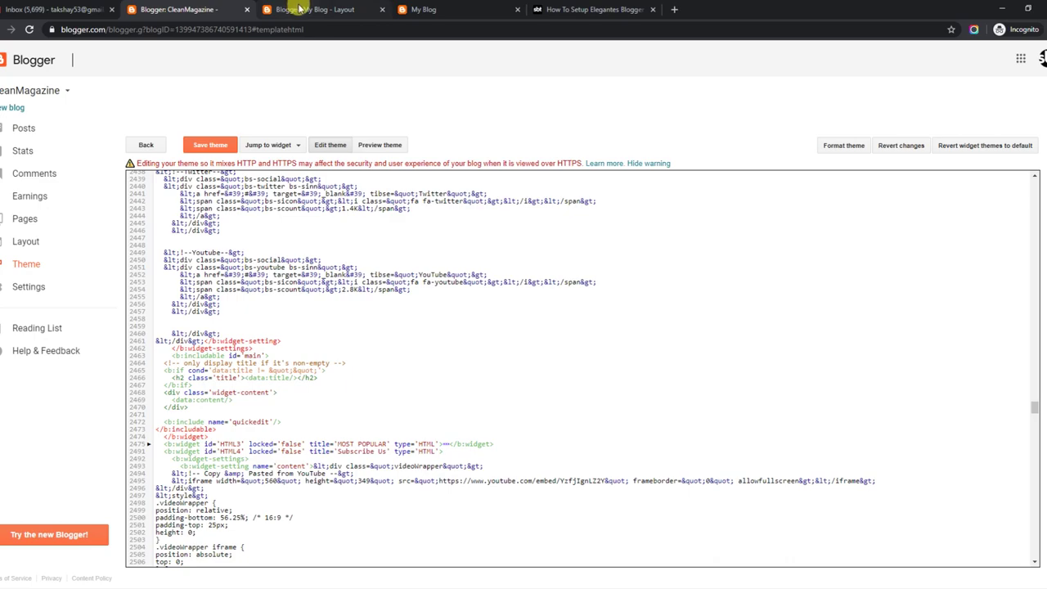
{"action": "left_click", "coordinate": [299, 9]}
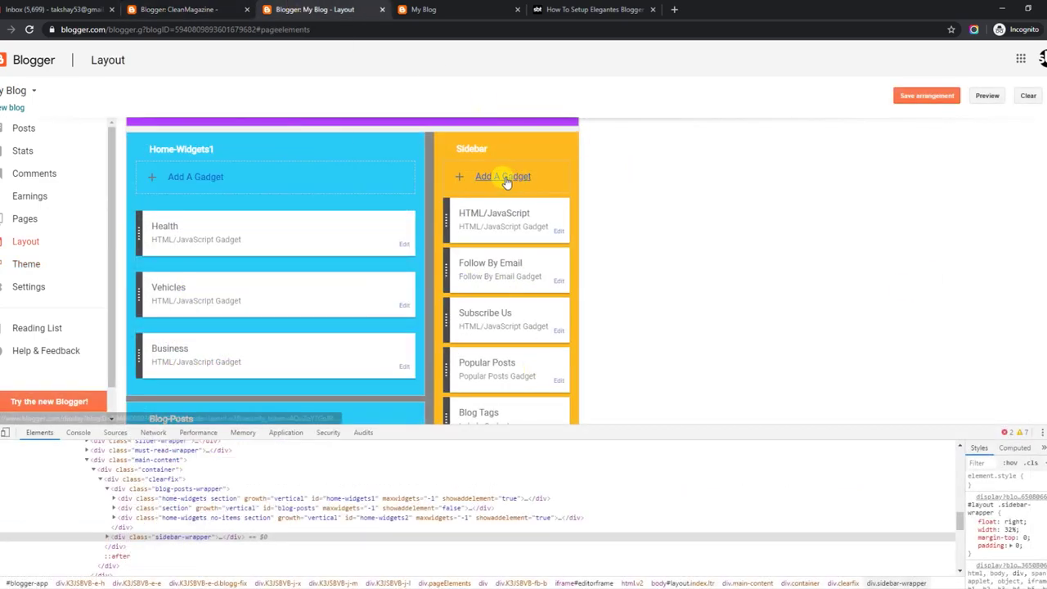